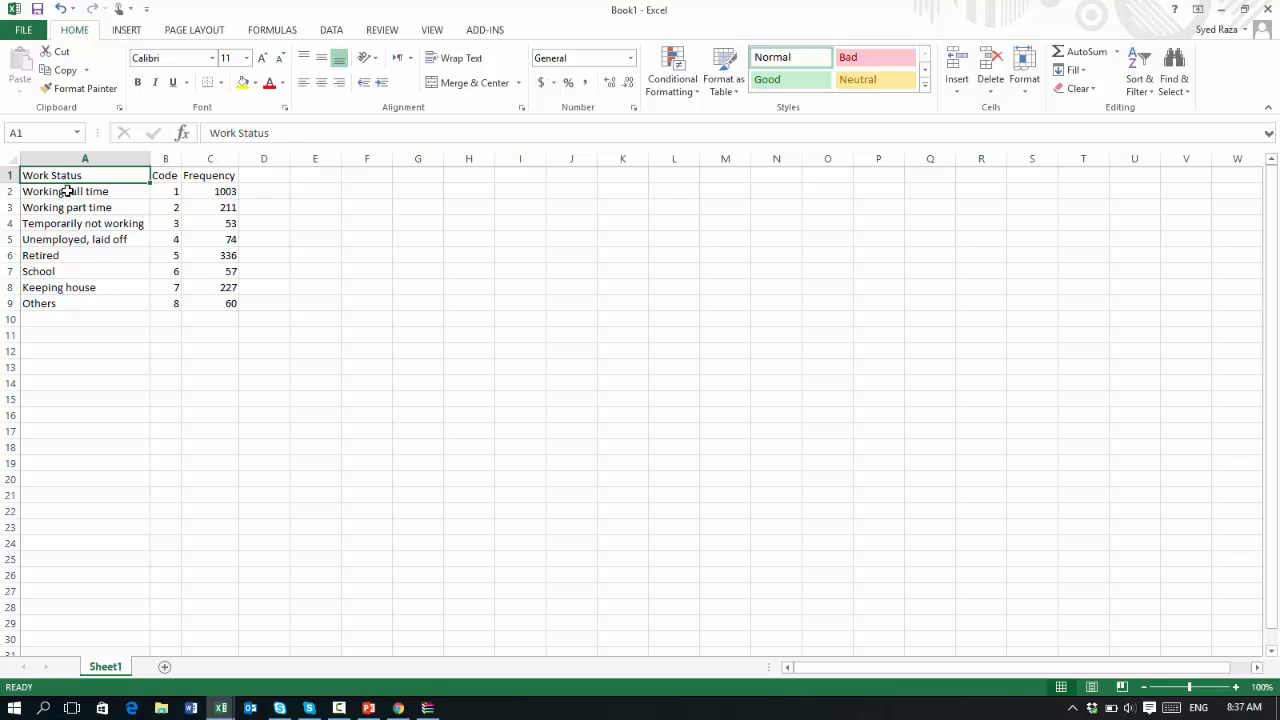
Review the work status labels and frequency values in the table
{"action": "left_click", "coordinate": [66, 190]}
{"action": "left_click", "coordinate": [65, 207]}
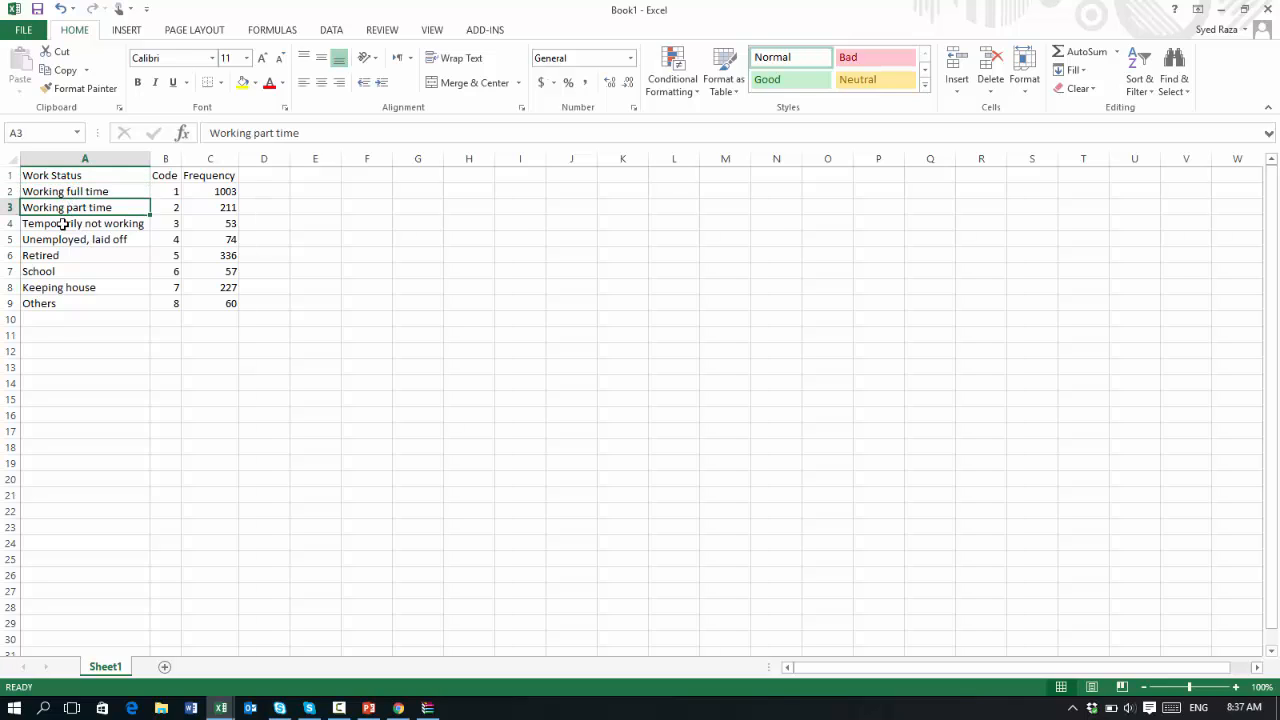
{"action": "left_click", "coordinate": [68, 223]}
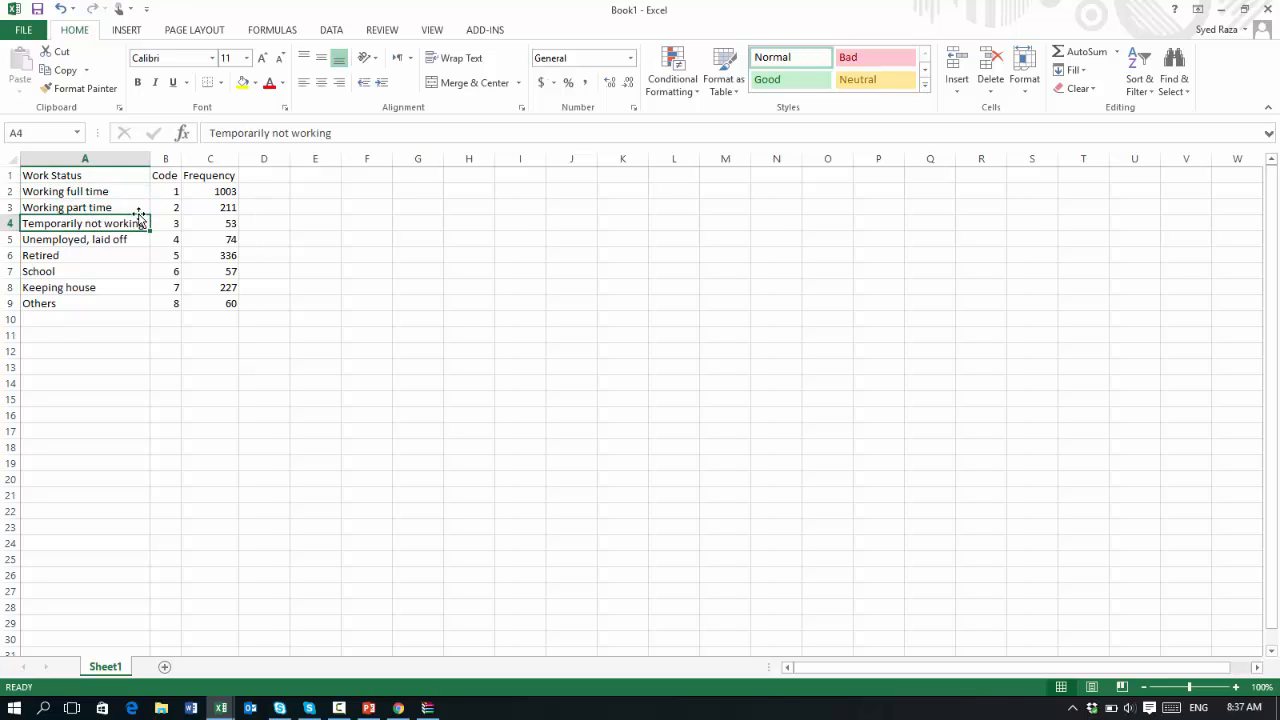
{"action": "left_click", "coordinate": [215, 194]}
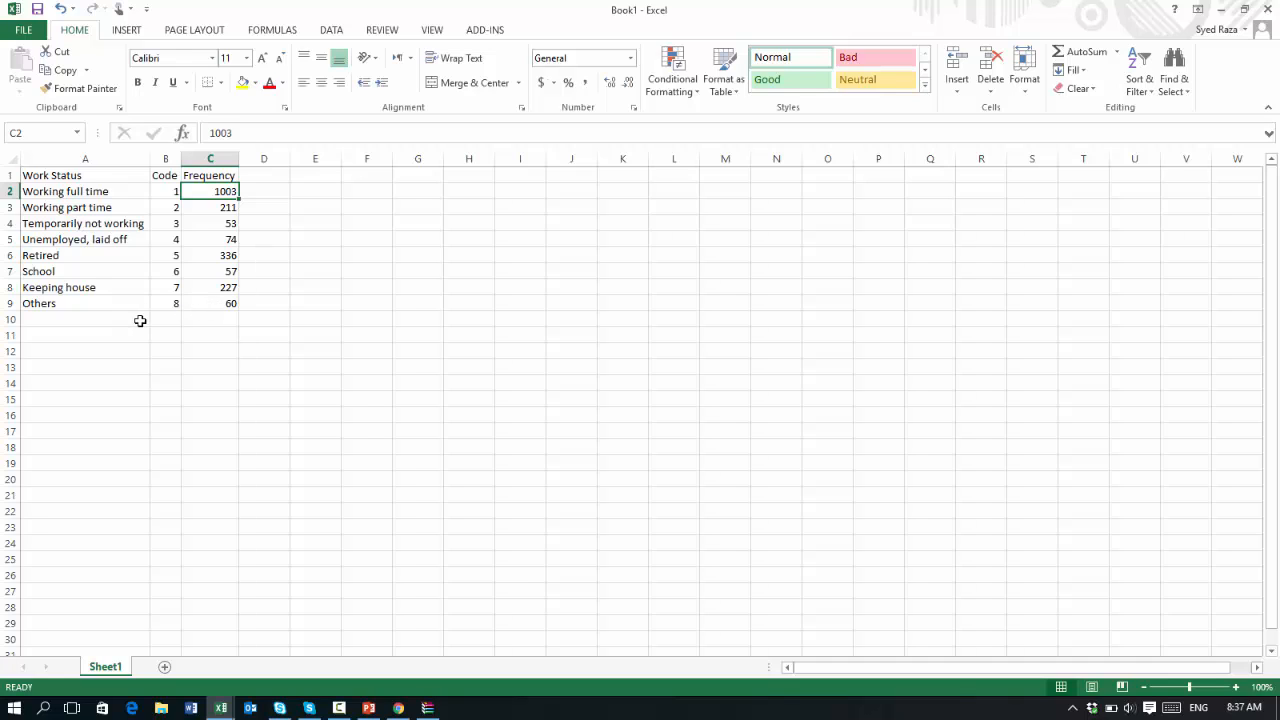
Enter the label Total in cell A10 below the work status list
{"action": "left_click", "coordinate": [67, 315]}
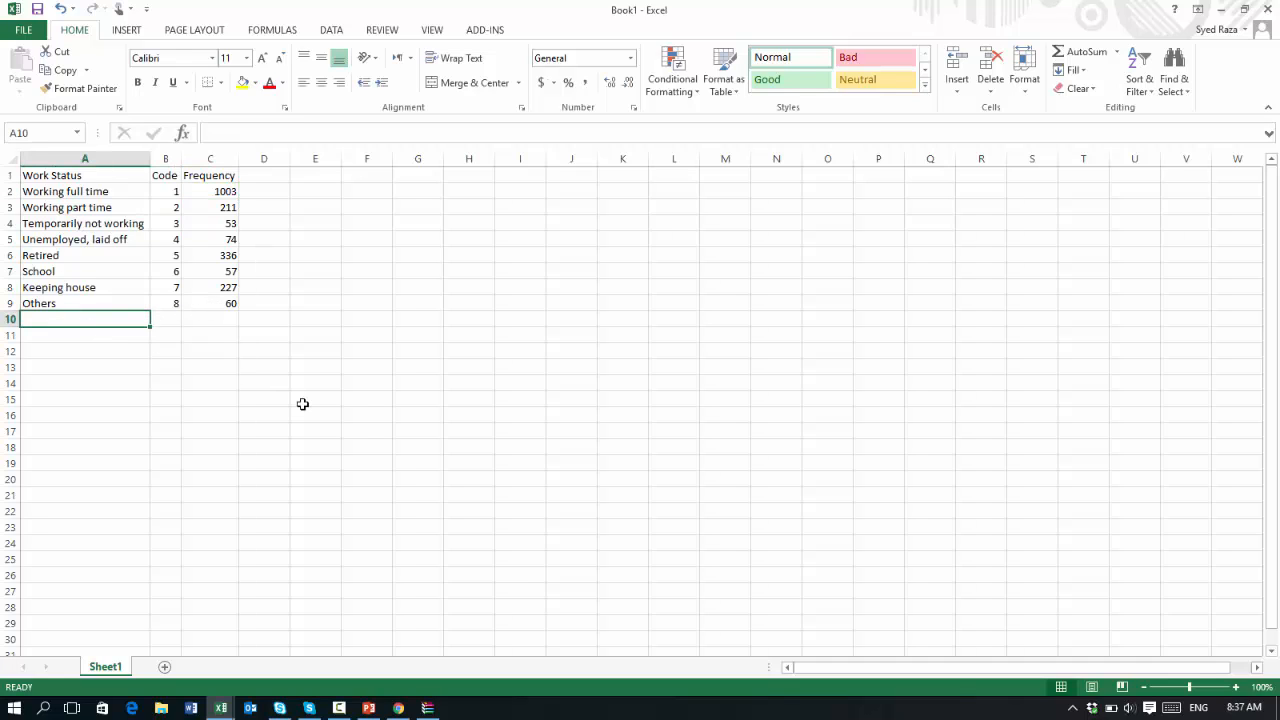
{"action": "type", "text": "To"}
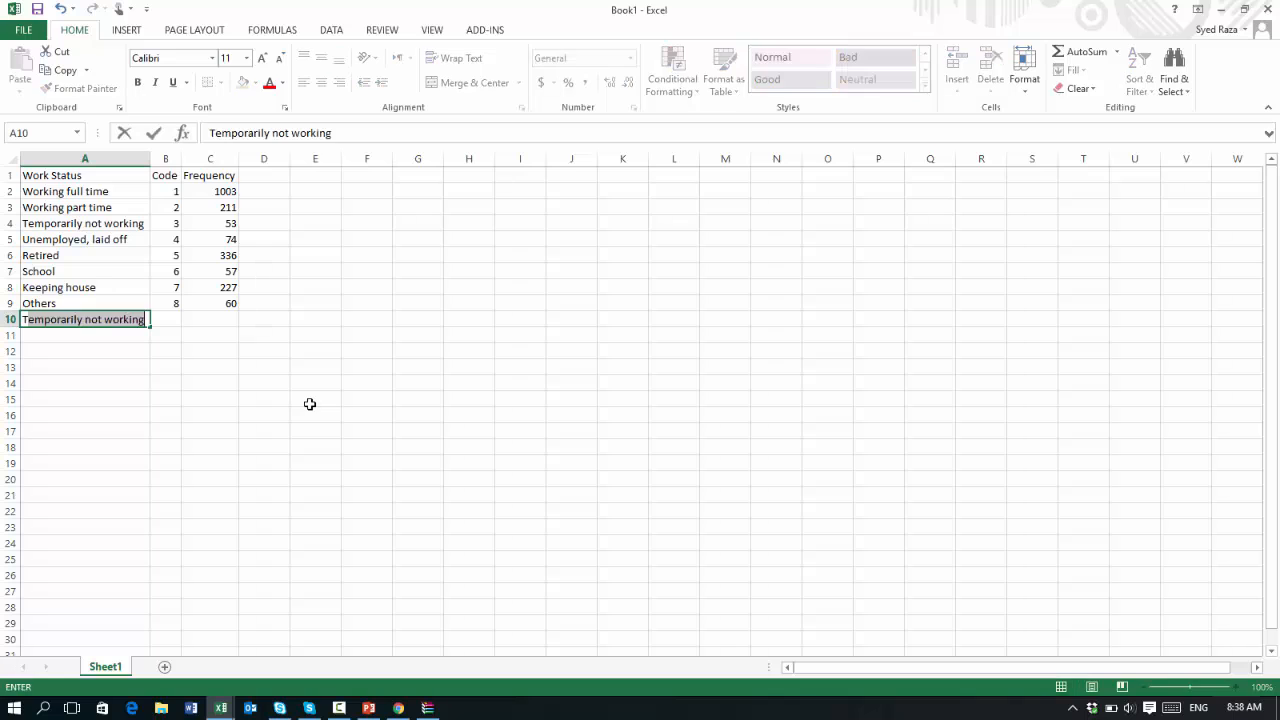
{"action": "key", "text": "Tab"}
{"action": "key", "text": "Tab"}
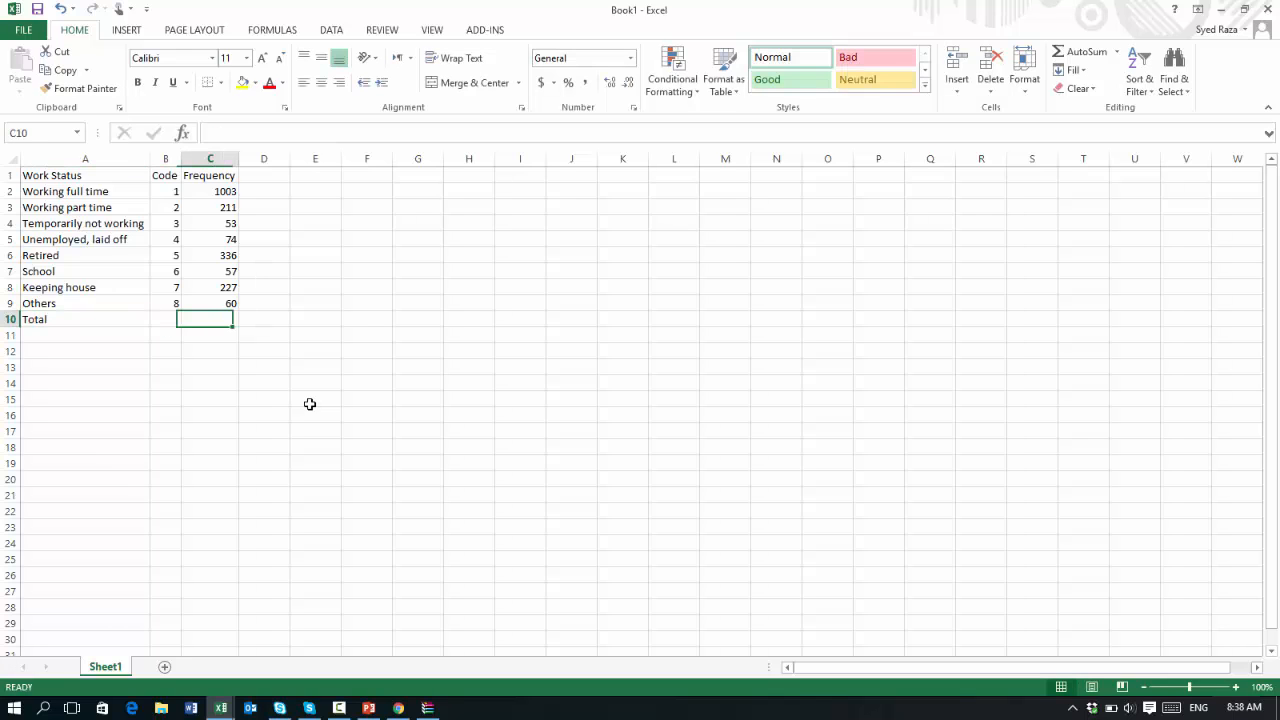
Enter a SUM formula in C10 that totals the frequencies in C2:C9
{"action": "type", "text": "=s"}
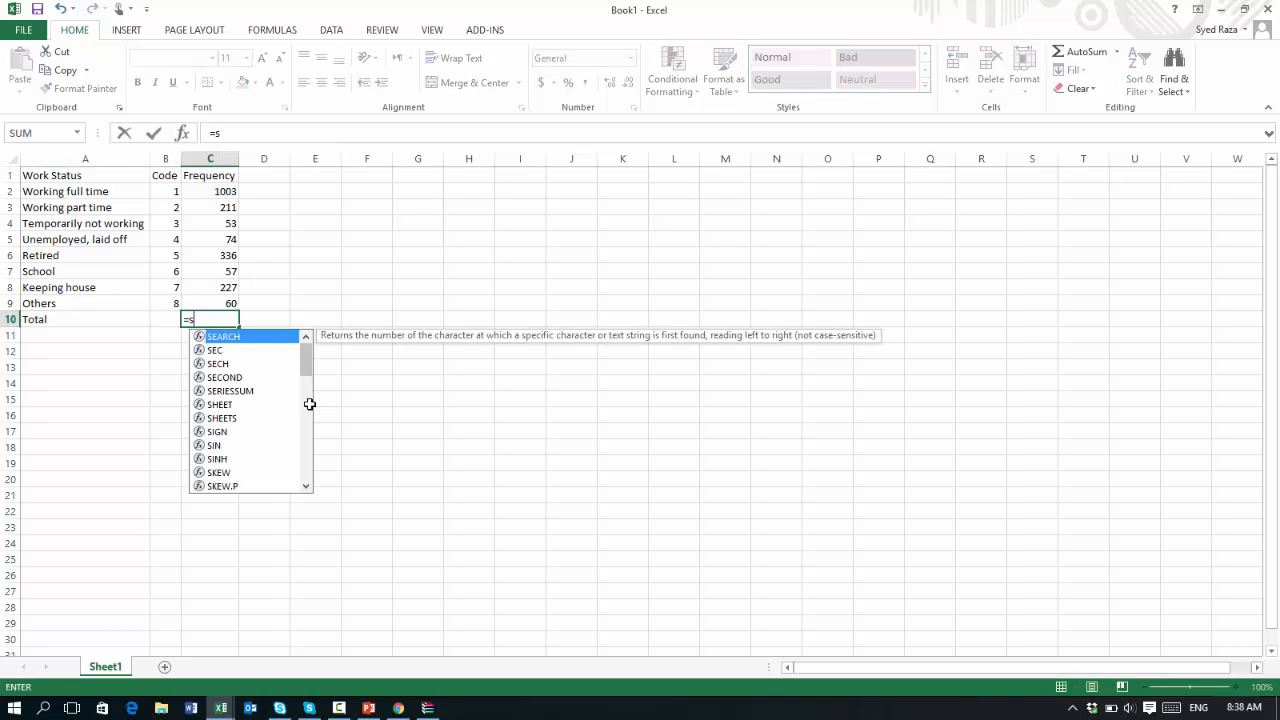
{"action": "key", "text": "BackSpace"}
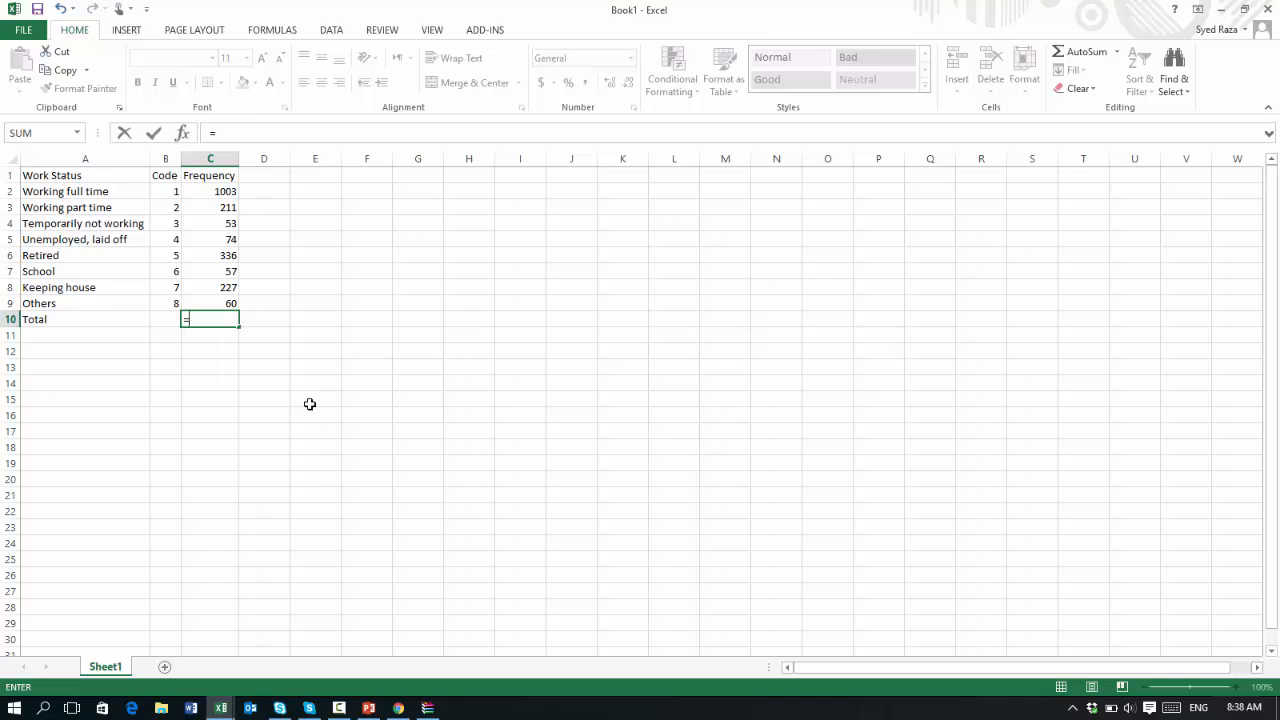
{"action": "type", "text": "sum"}
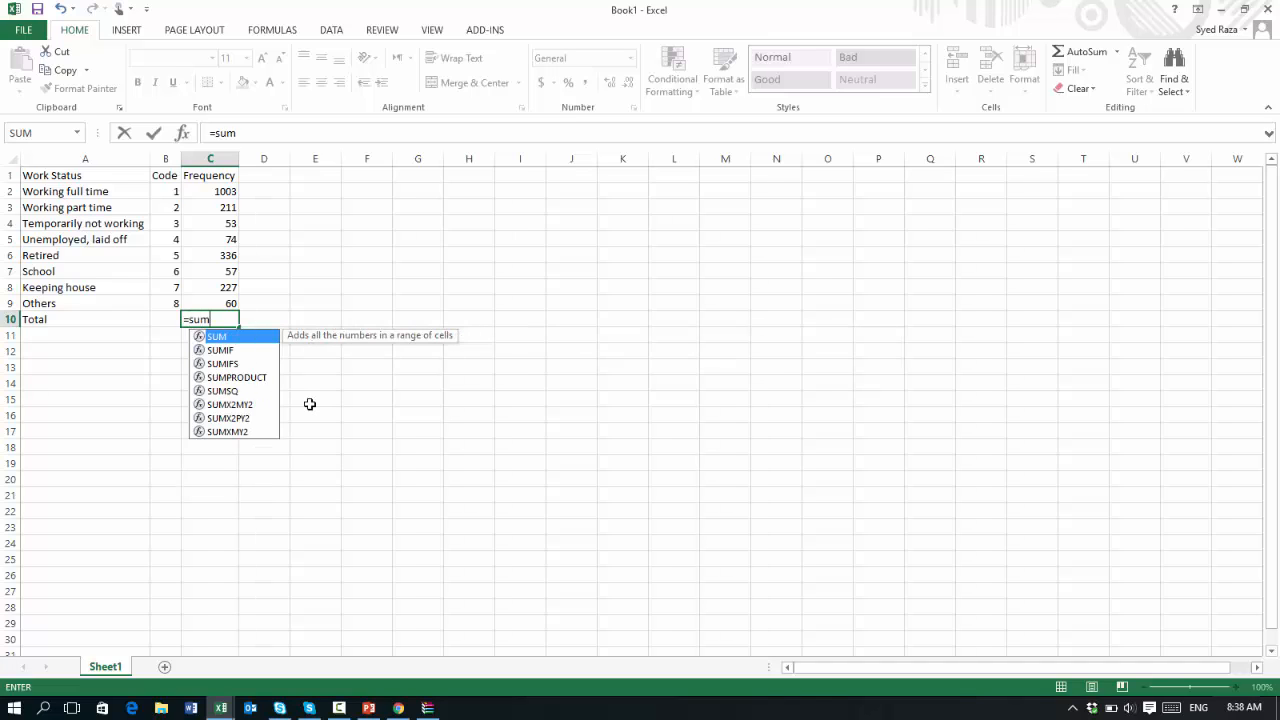
{"action": "type", "text": "("}
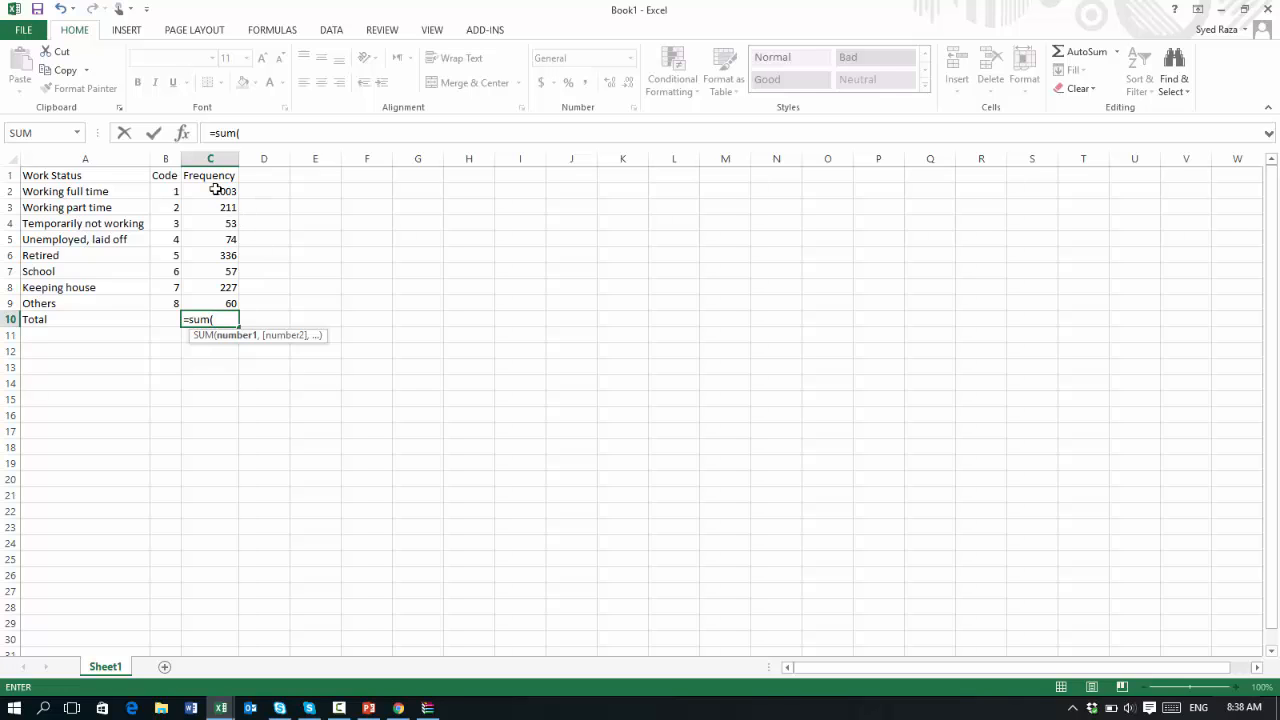
{"action": "left_click_drag", "start_coordinate": [215, 190], "coordinate": [223, 299]}
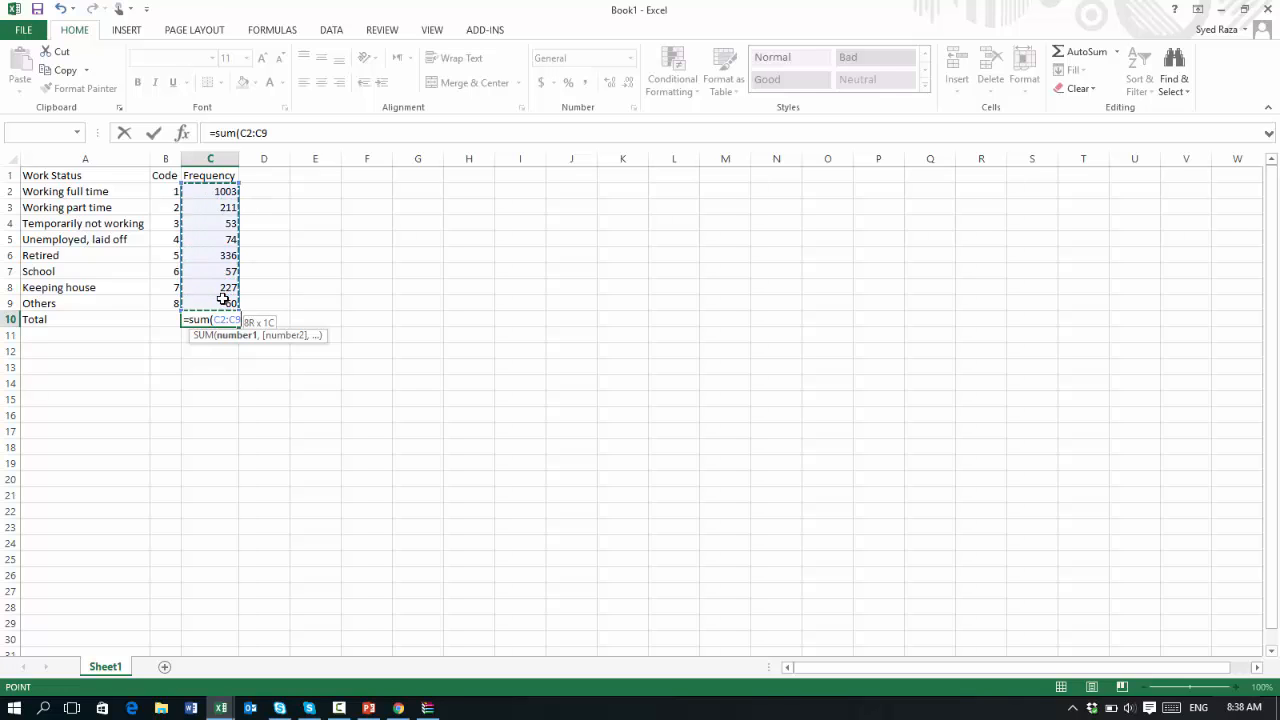
{"action": "key", "text": "Return"}
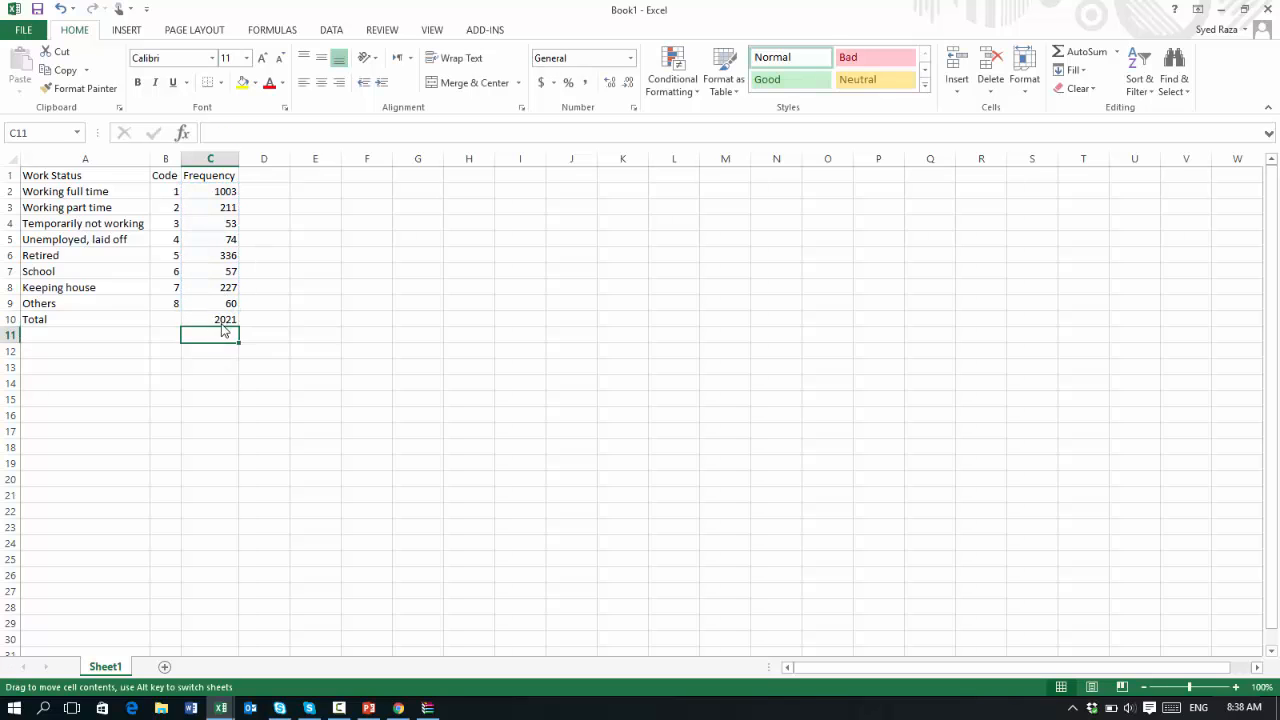
Format the total cell C10 with a yellow fill and bold text
{"action": "left_click", "coordinate": [203, 316]}
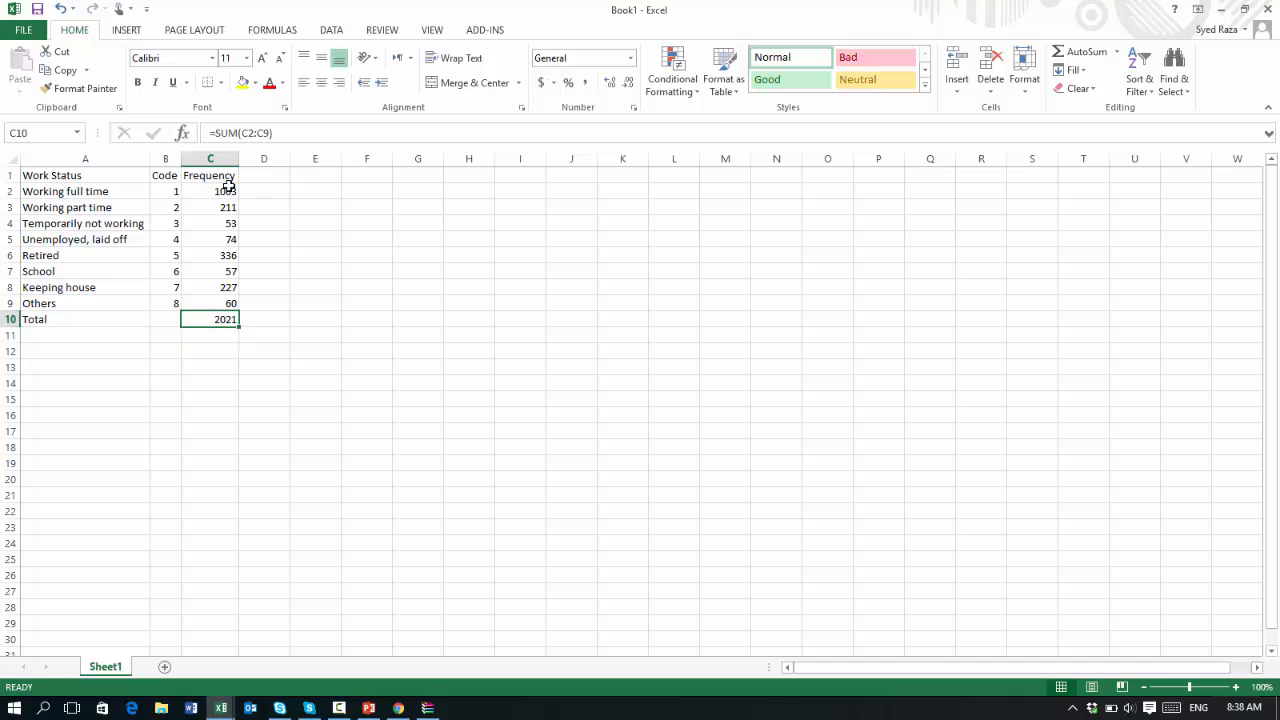
{"action": "left_click", "coordinate": [242, 82]}
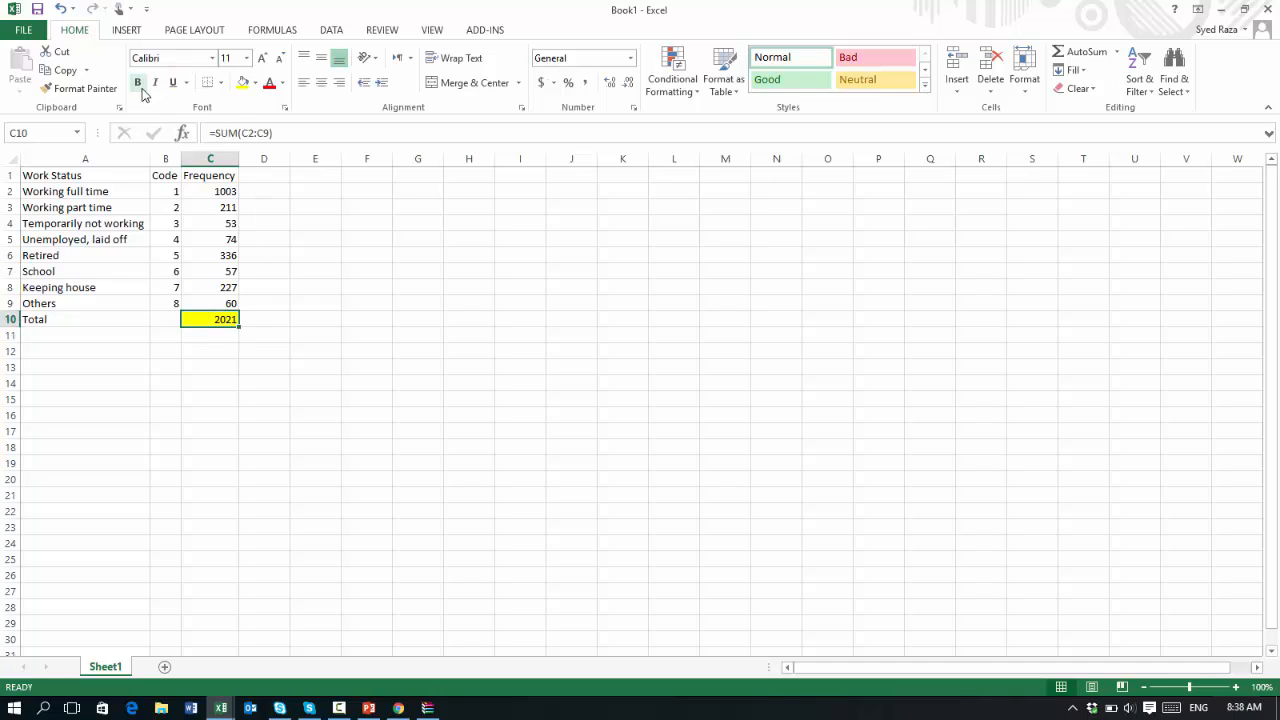
{"action": "left_click", "coordinate": [139, 84]}
{"action": "left_click", "coordinate": [287, 460]}
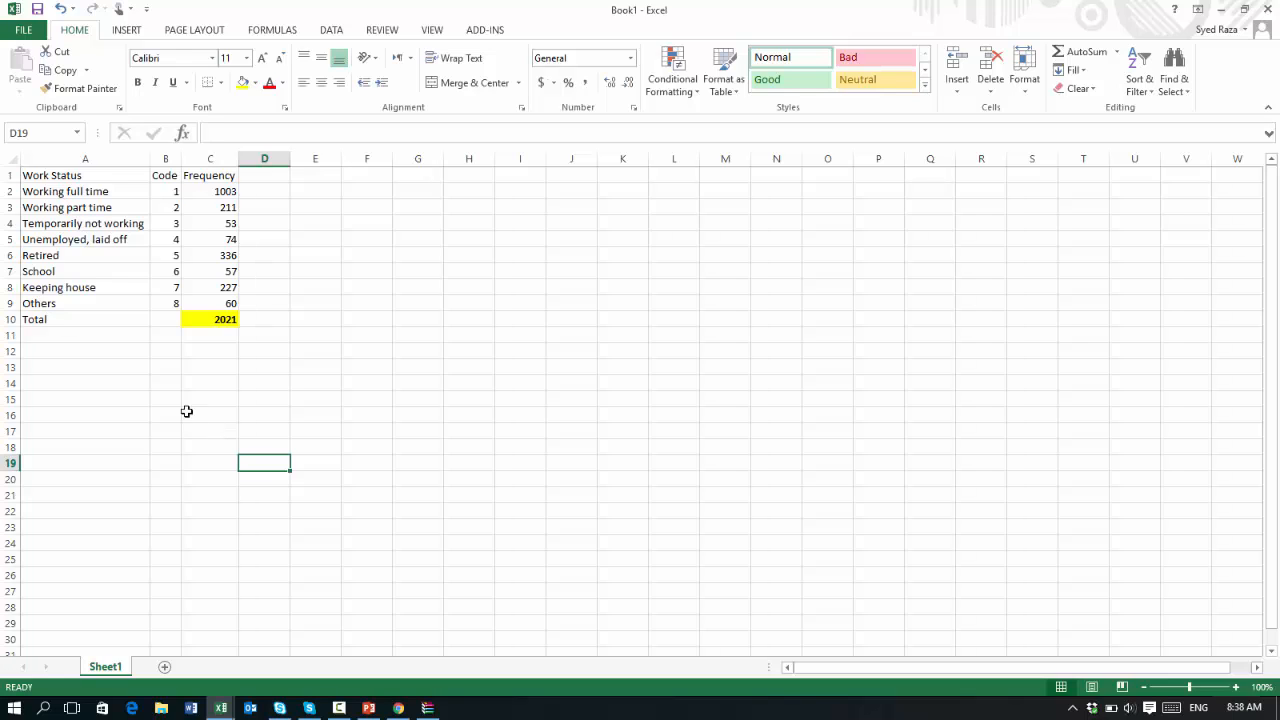
Examine the code values in column B against their work status labels
{"action": "left_click", "coordinate": [172, 196]}
{"action": "left_click", "coordinate": [171, 209]}
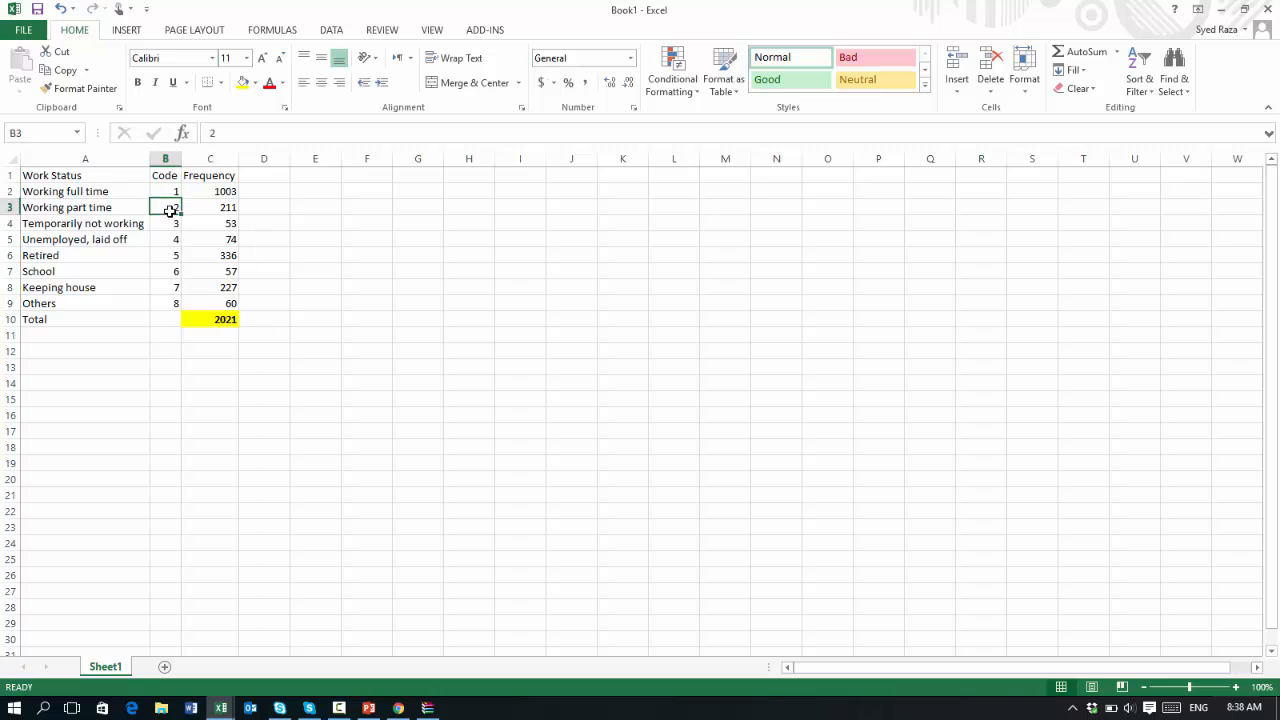
{"action": "left_click", "coordinate": [170, 224]}
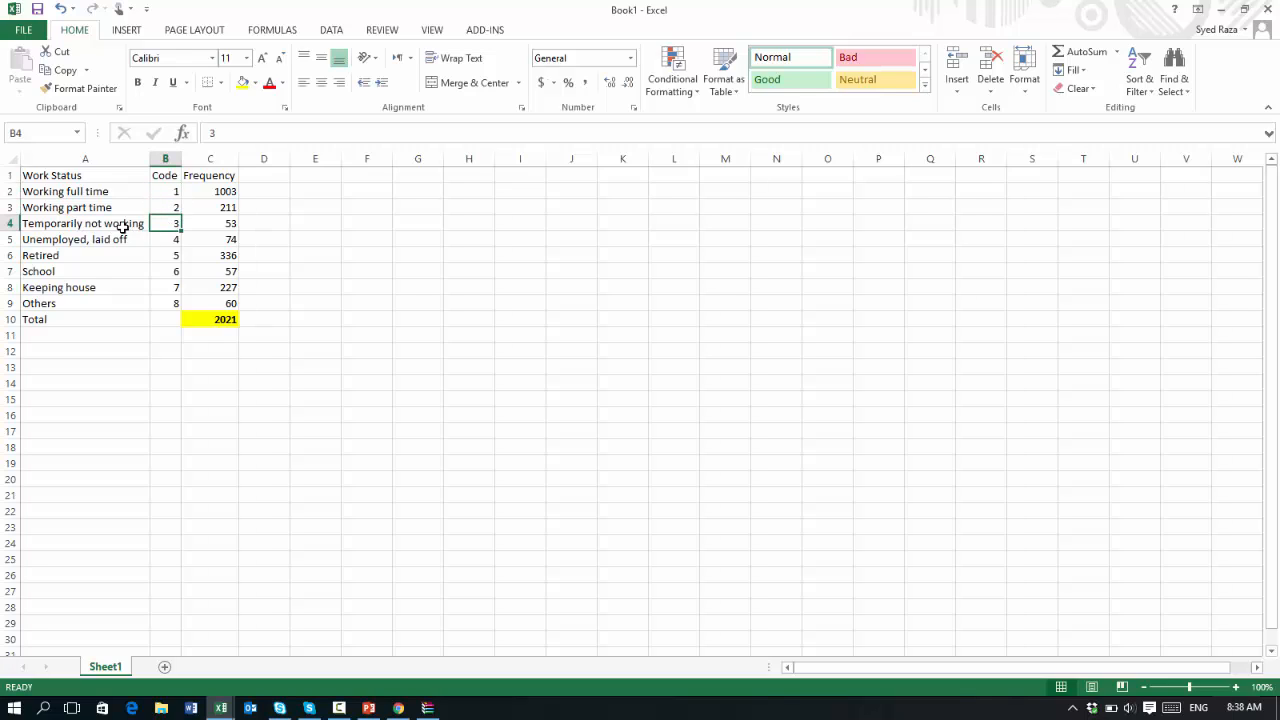
{"action": "left_click", "coordinate": [72, 196]}
{"action": "left_click", "coordinate": [163, 191]}
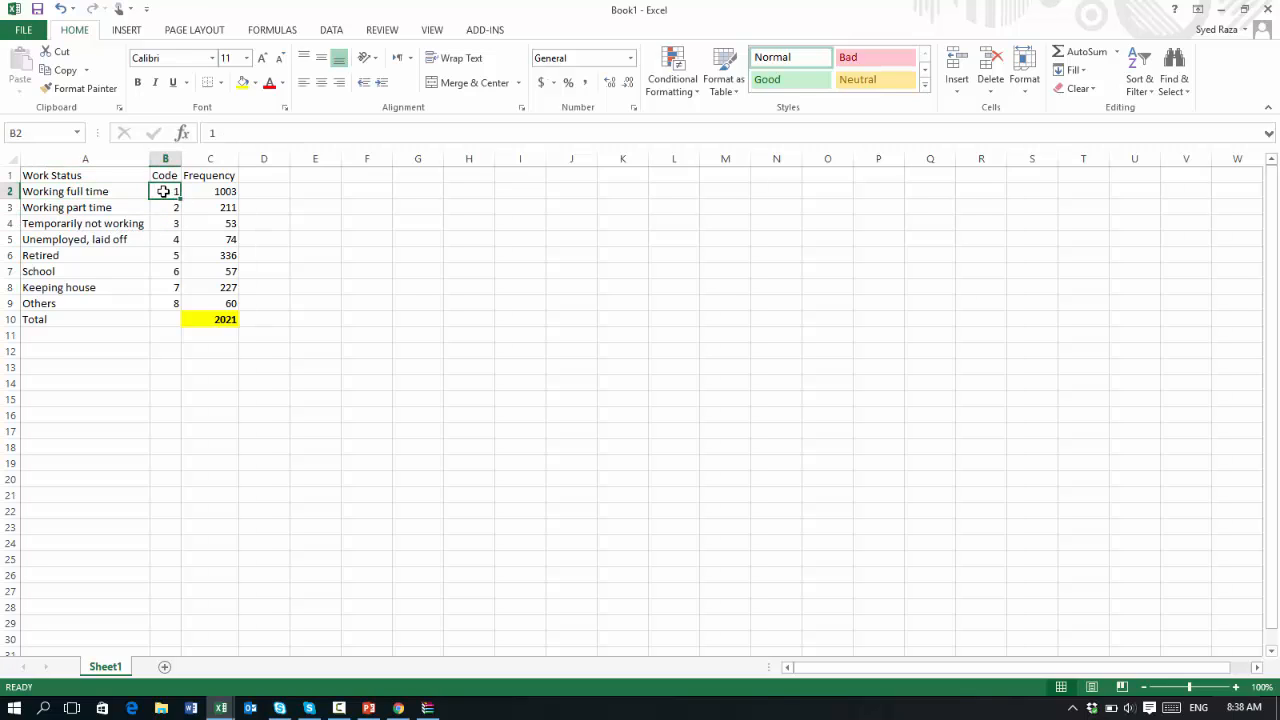
{"action": "left_click", "coordinate": [162, 207]}
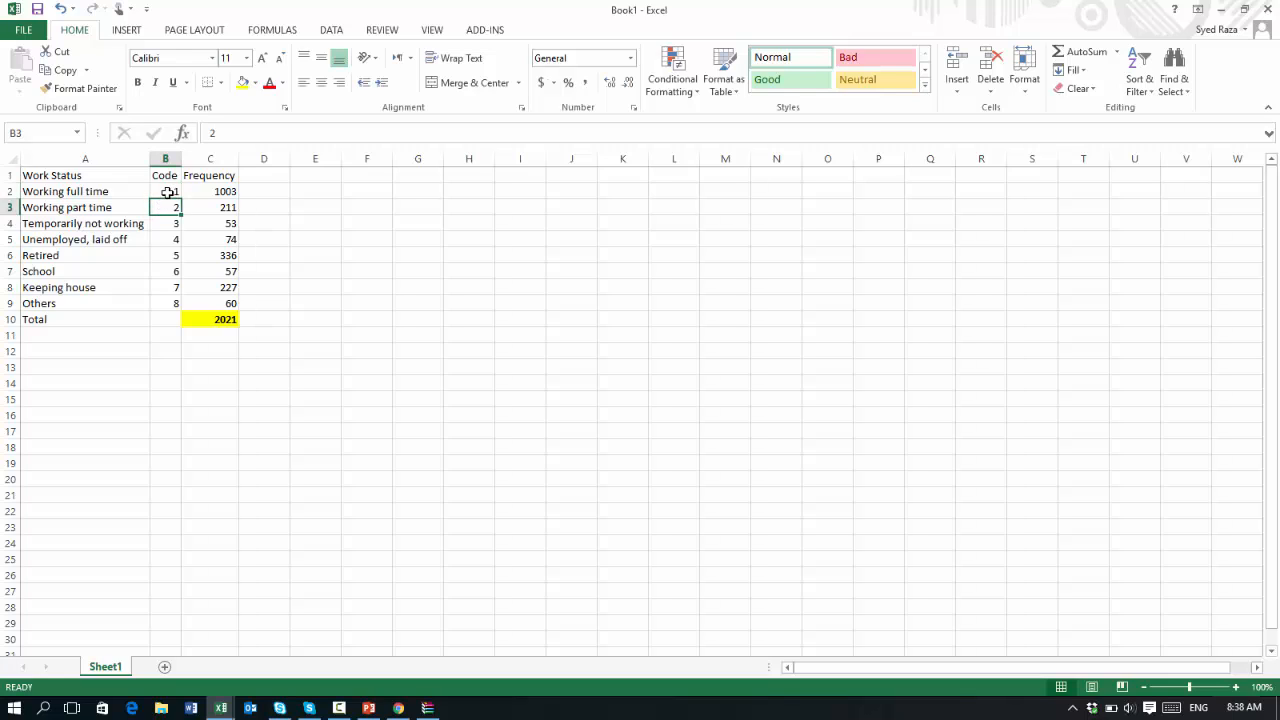
{"action": "left_click", "coordinate": [163, 192]}
{"action": "left_click", "coordinate": [118, 195]}
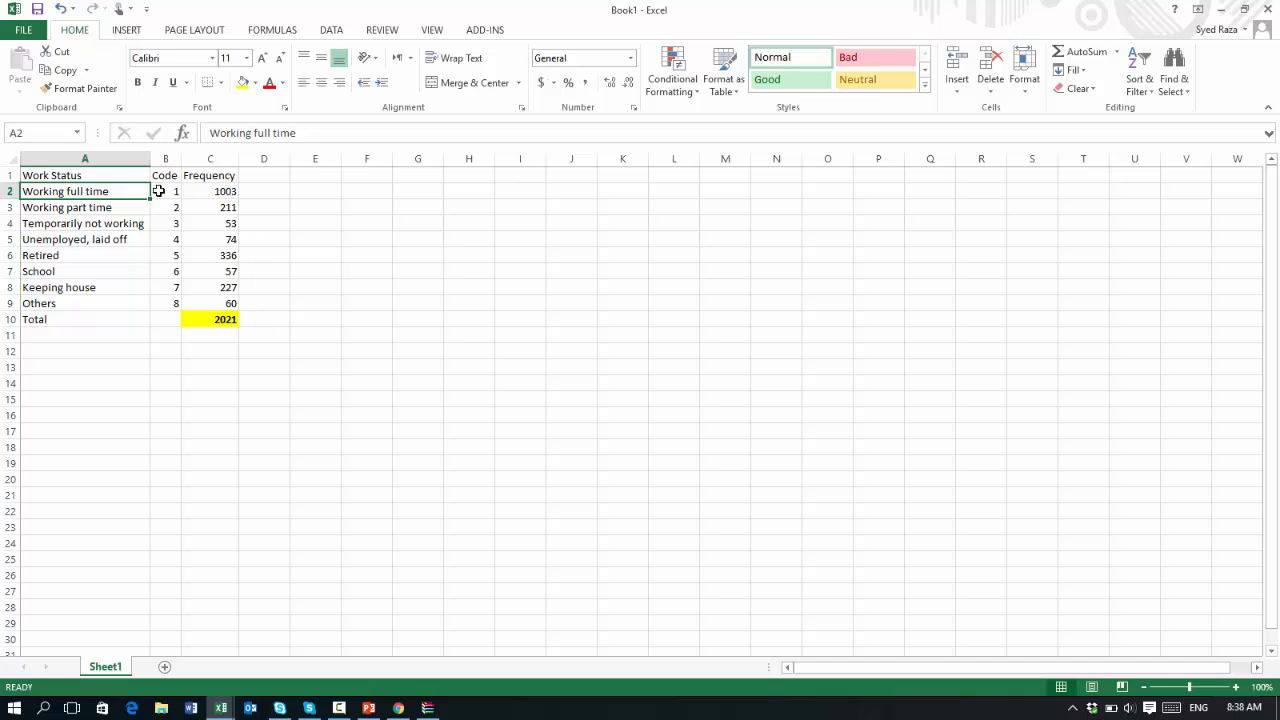
{"action": "left_click", "coordinate": [167, 193]}
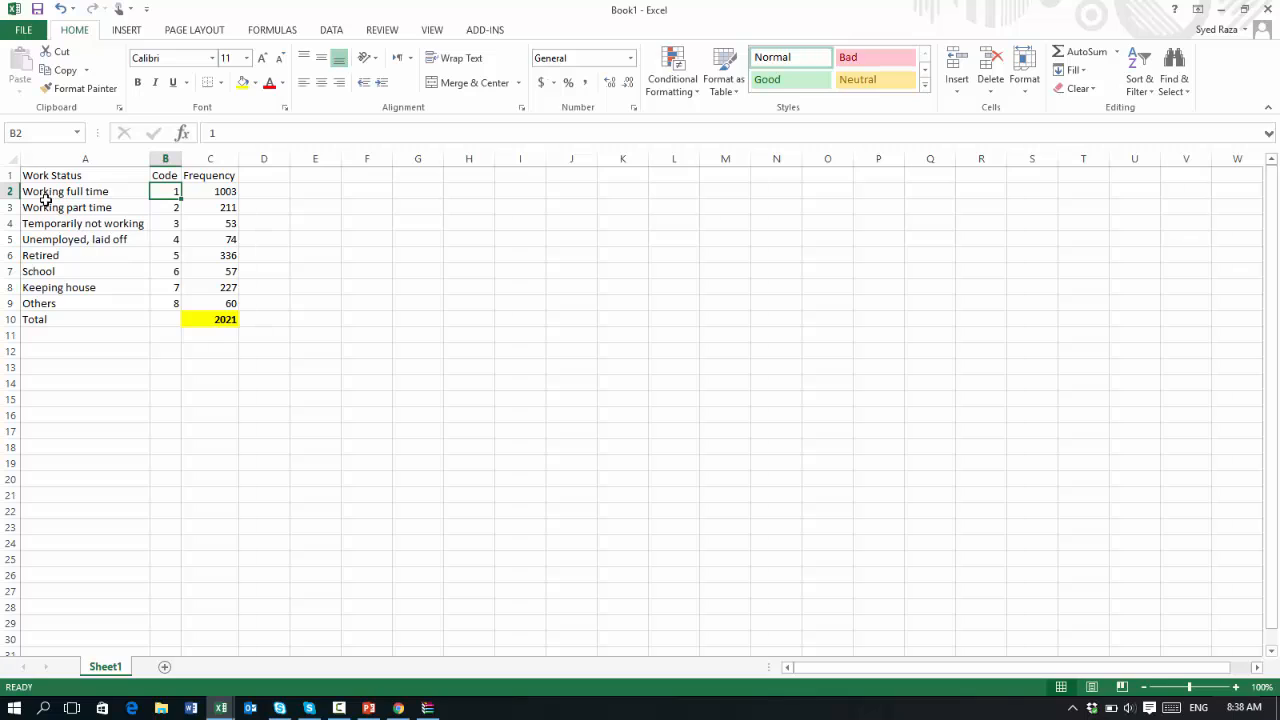
Copy the table A1:C9 and paste it starting at cell G1
{"action": "left_click_drag", "start_coordinate": [52, 176], "coordinate": [210, 296]}
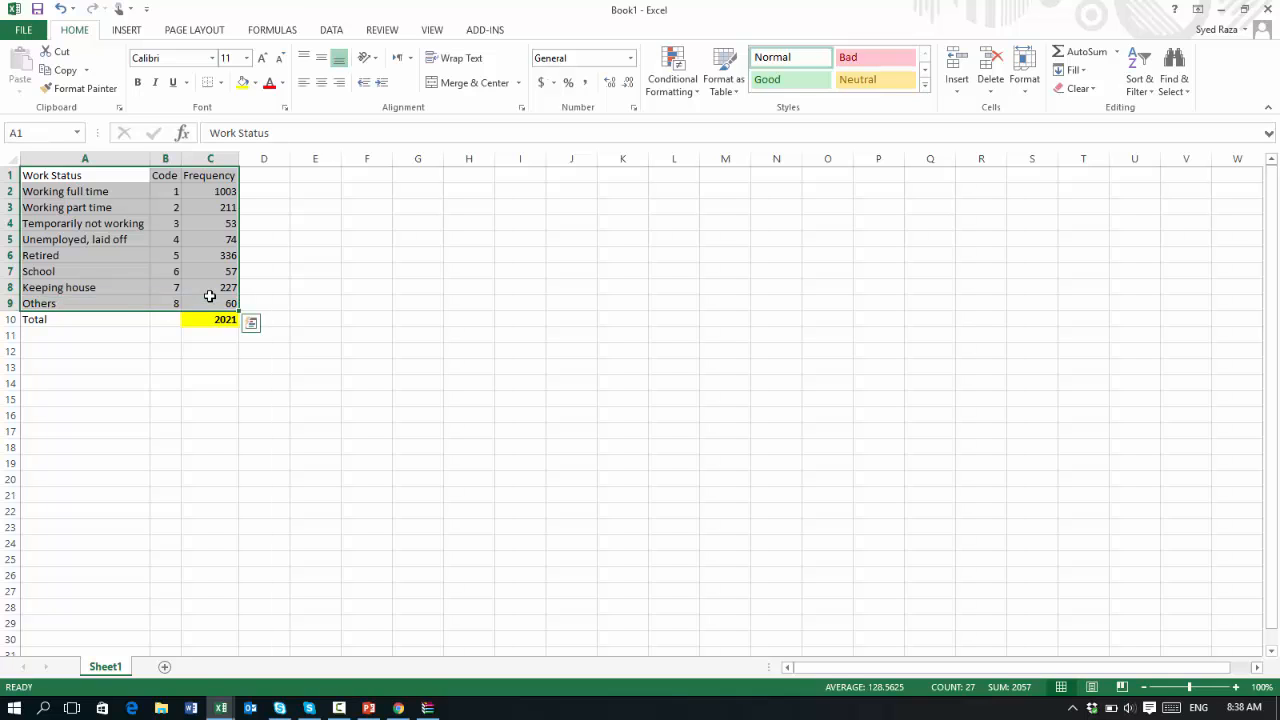
{"action": "key", "text": "ctrl+c"}
{"action": "left_click", "coordinate": [420, 180]}
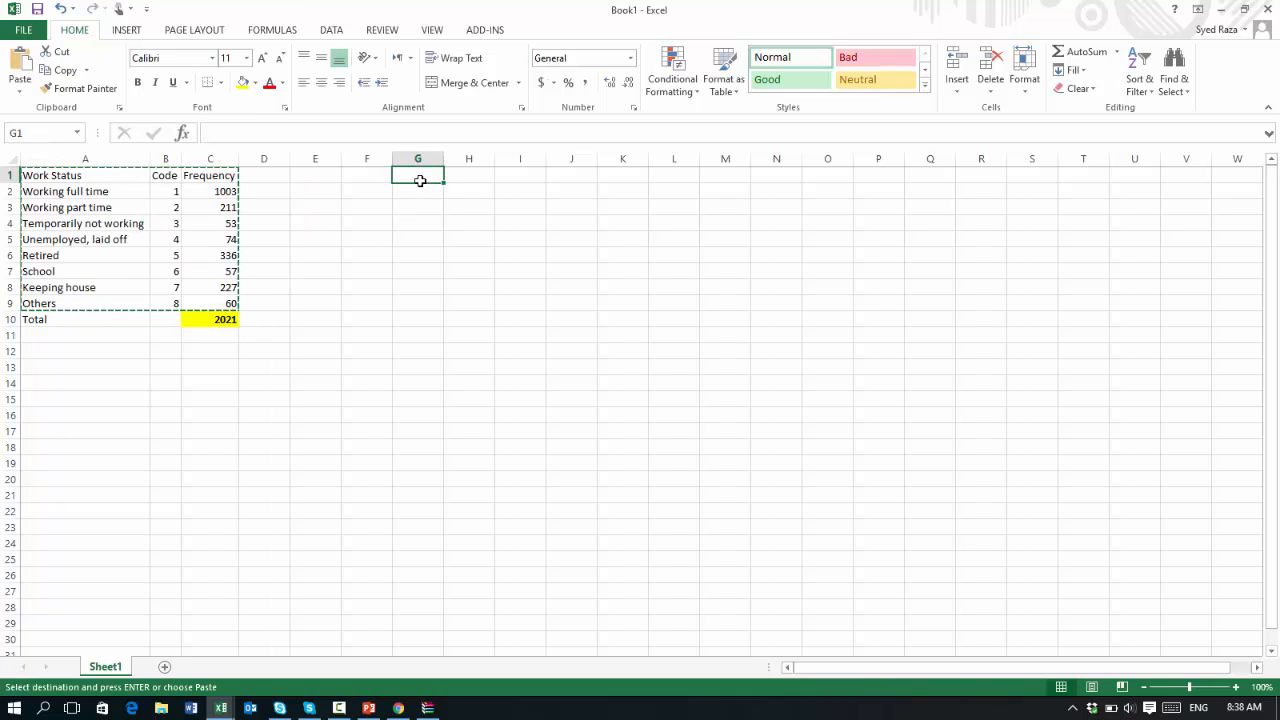
{"action": "key", "text": "ctrl+v"}
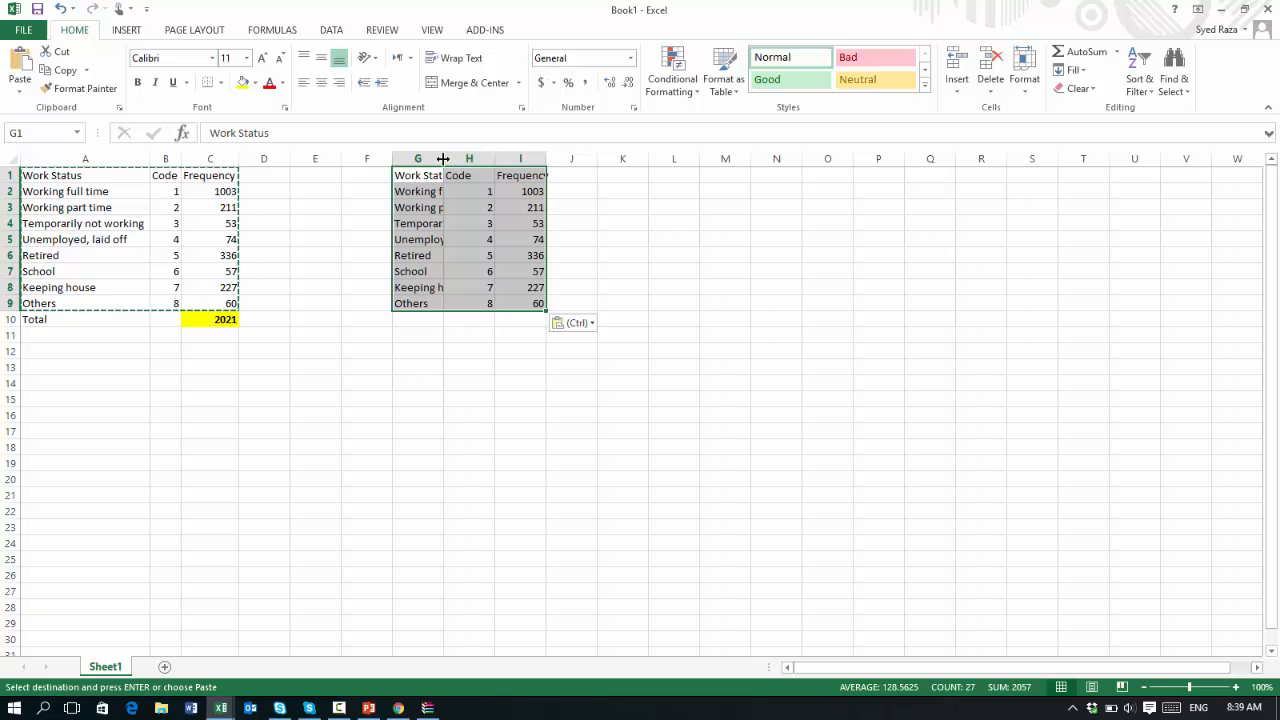
Autofit the widths of the pasted table's Work Status and Frequency columns
{"action": "double_click", "coordinate": [443, 159]}
{"action": "left_click_drag", "start_coordinate": [572, 157], "coordinate": [553, 157]}
{"action": "double_click", "coordinate": [604, 159]}
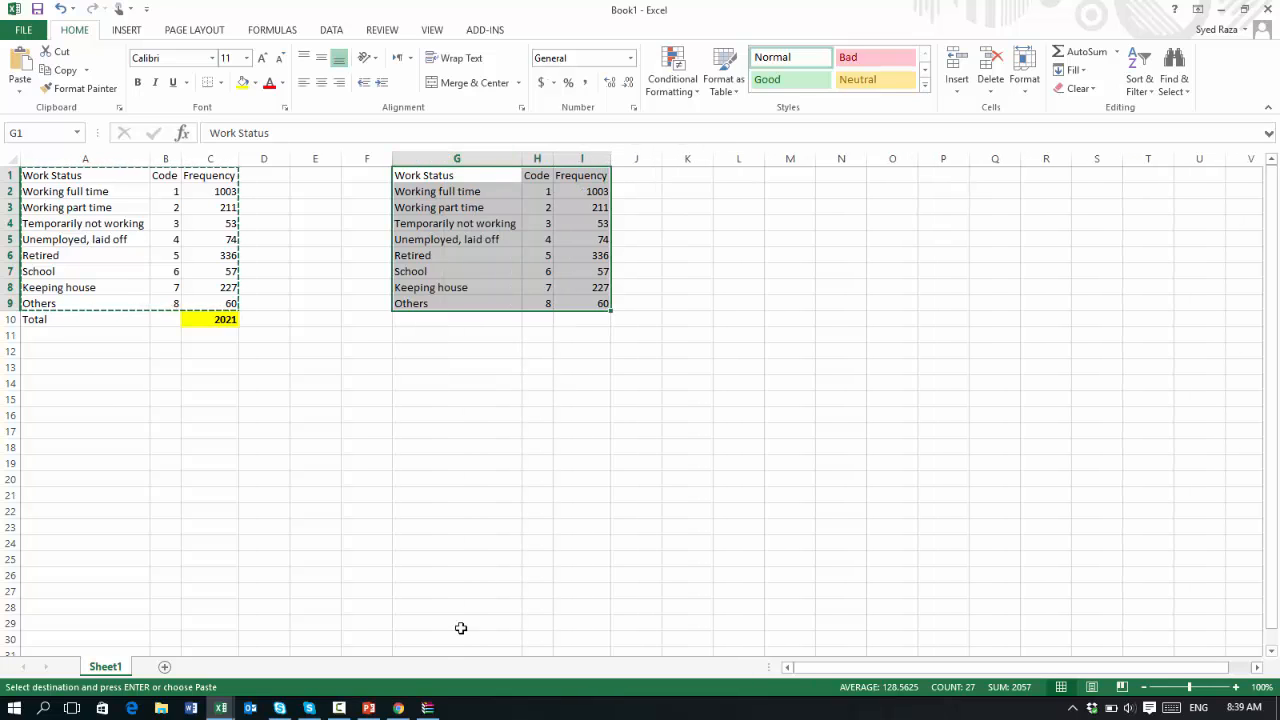
Switch to the 'excel work sheet 1 (7)' workbook to view its chart, then return to Book1
{"action": "left_click", "coordinate": [221, 708]}
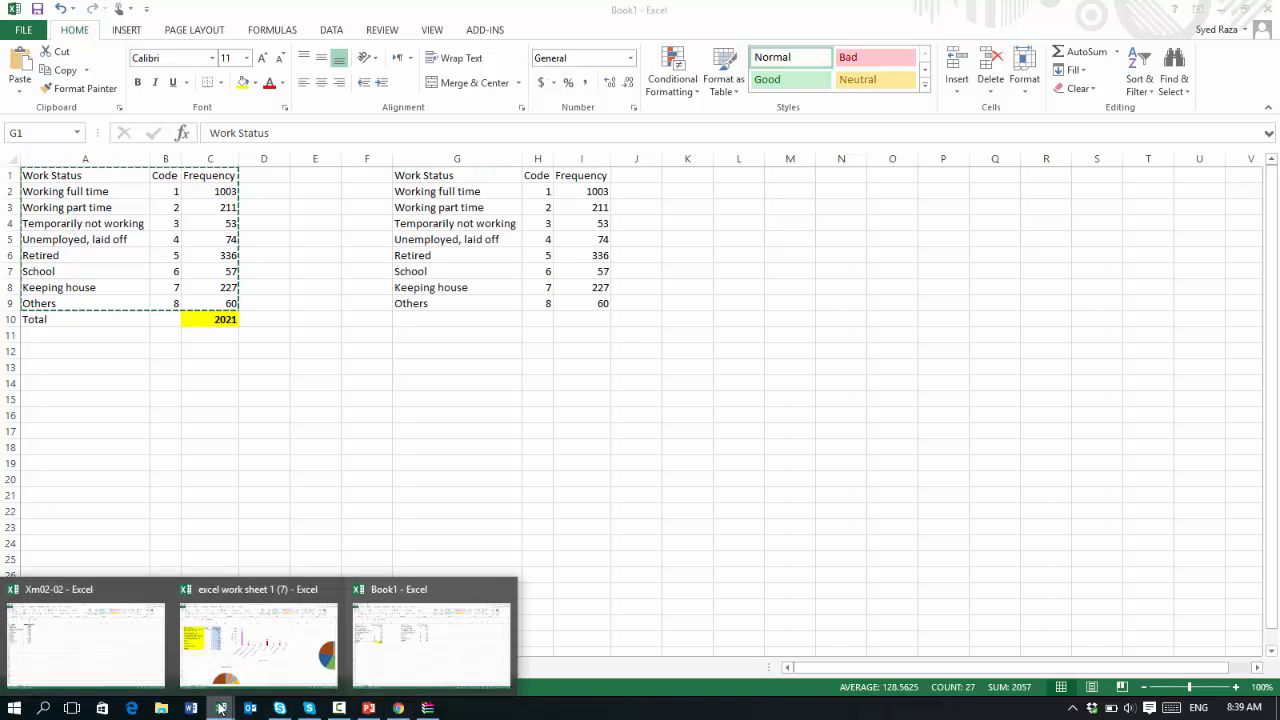
{"action": "left_click", "coordinate": [282, 640]}
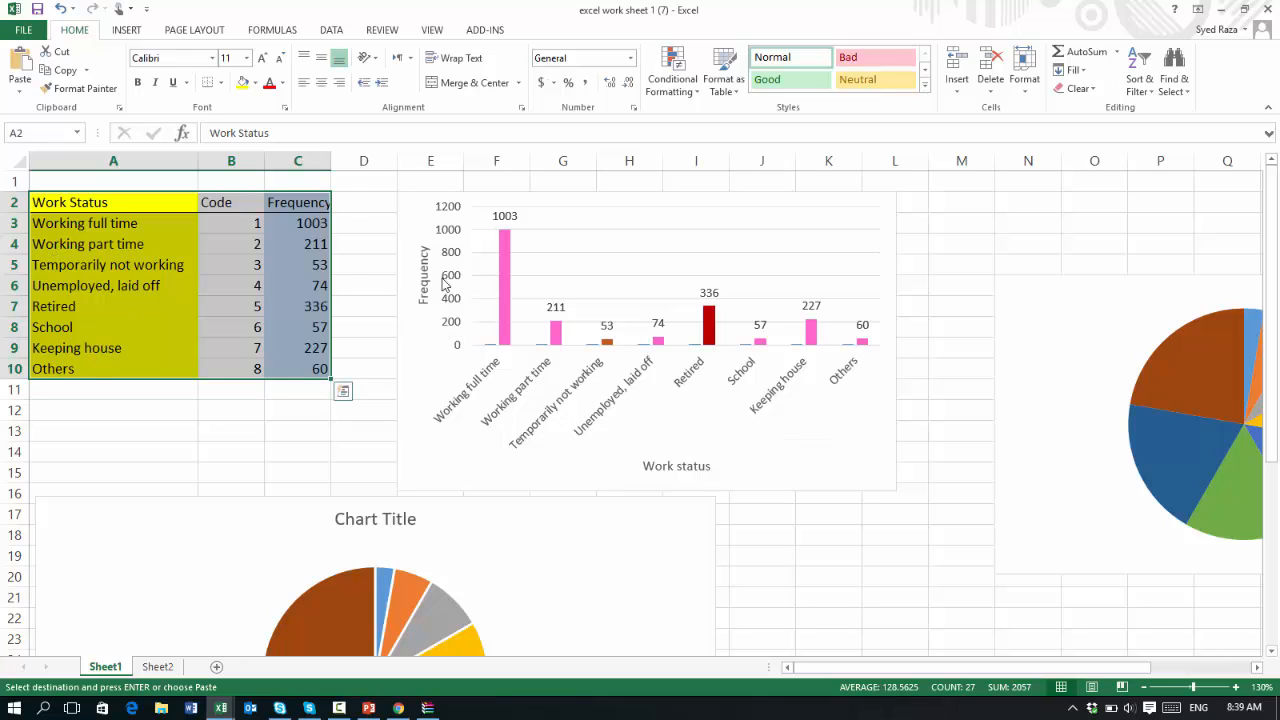
{"action": "left_click_drag", "start_coordinate": [288, 350], "coordinate": [285, 373]}
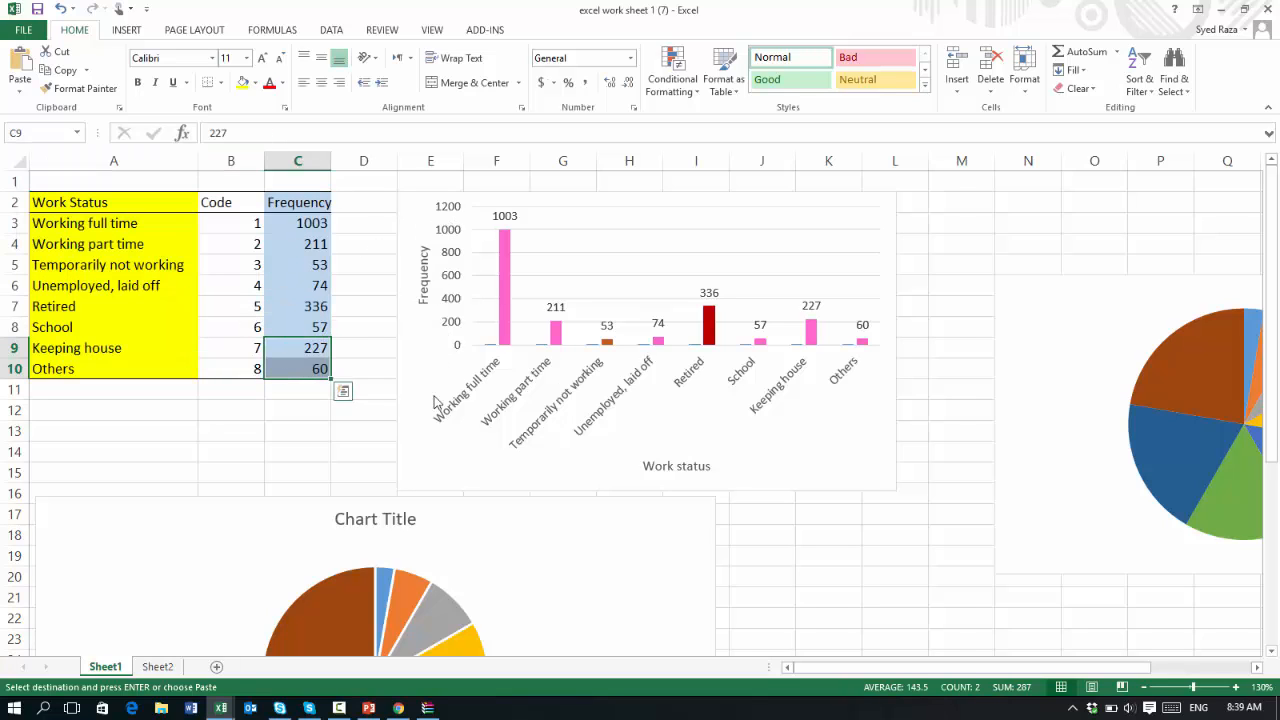
{"action": "left_click", "coordinate": [221, 707]}
{"action": "left_click", "coordinate": [369, 643]}
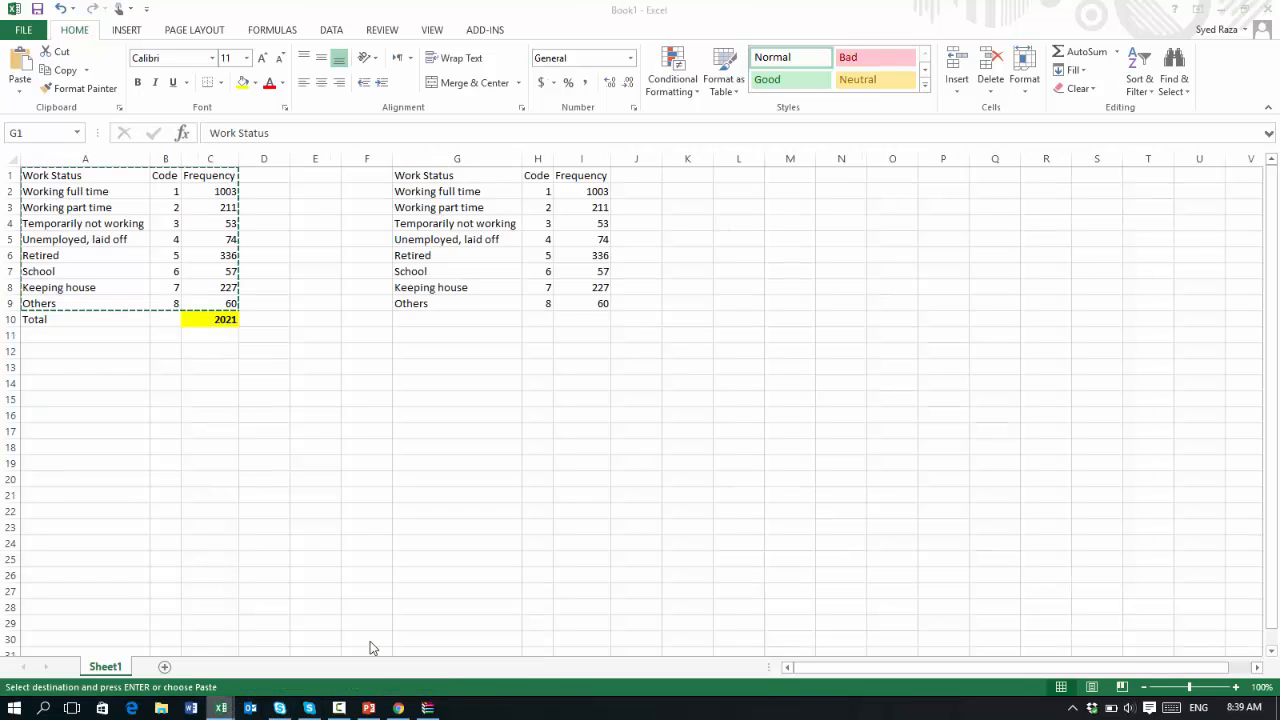
Hide column H containing the Code values of the pasted table
{"action": "left_click", "coordinate": [506, 444]}
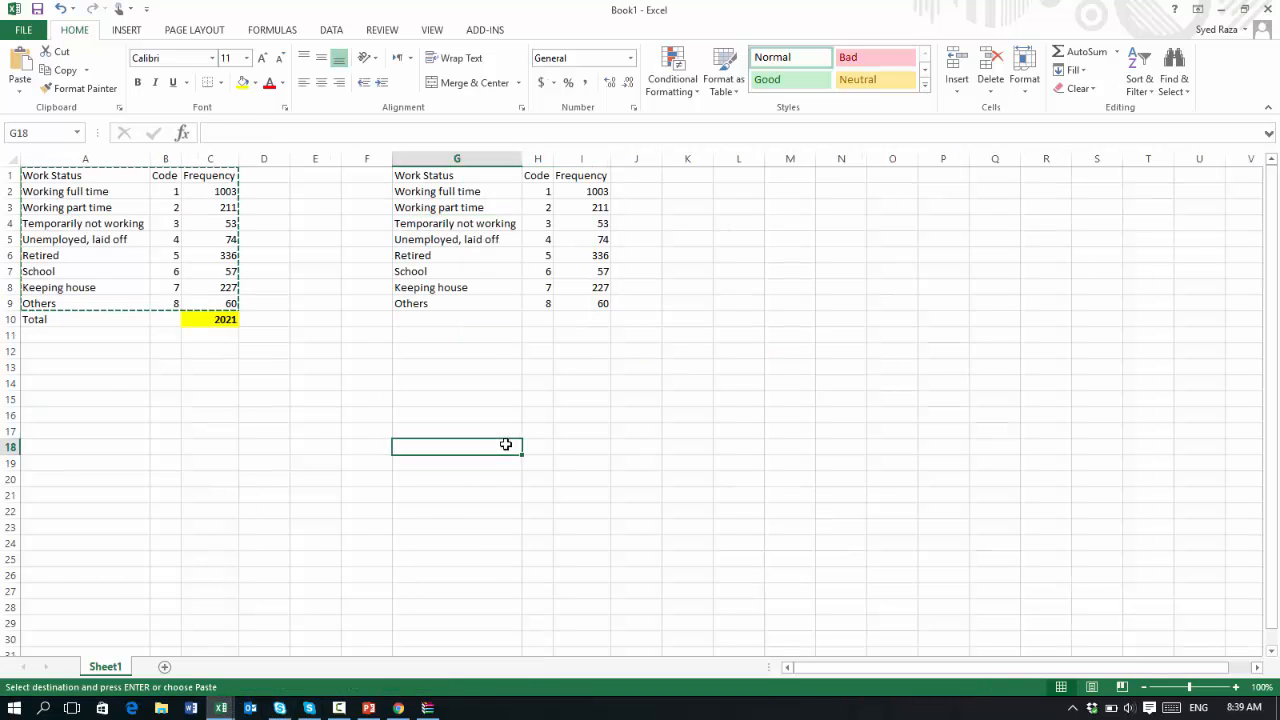
{"action": "left_click", "coordinate": [537, 162]}
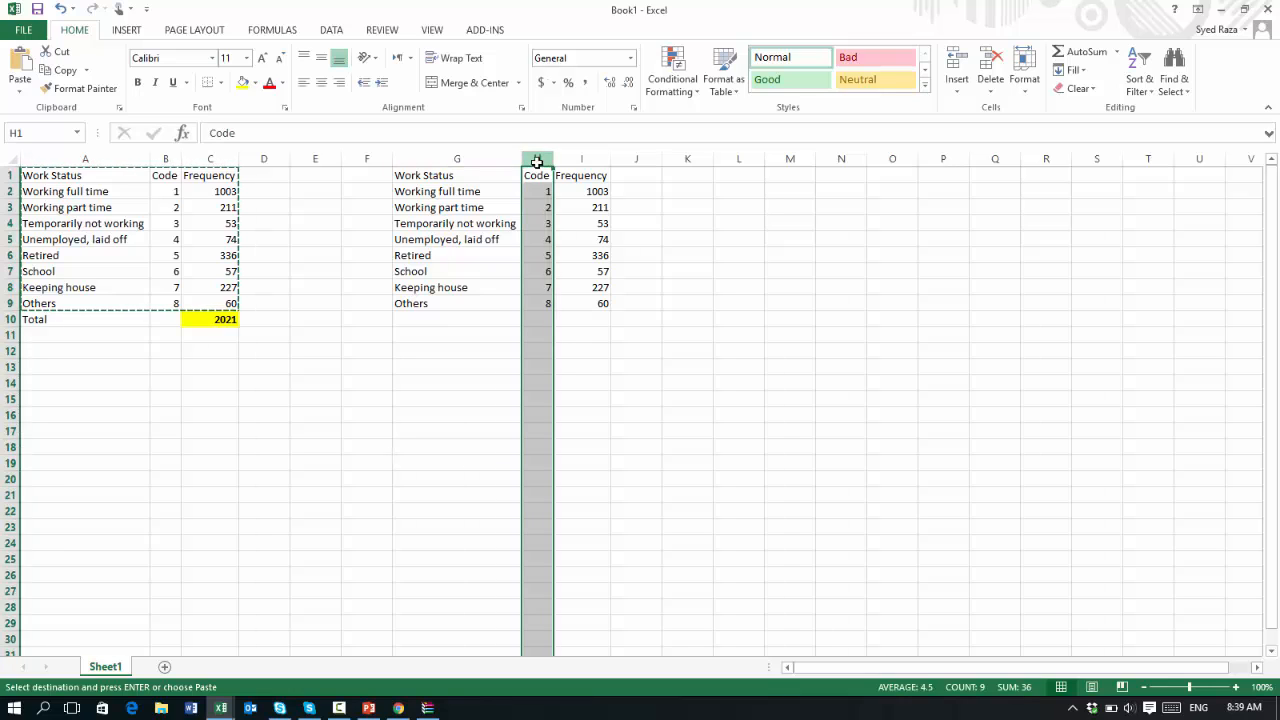
{"action": "left_click", "coordinate": [1024, 82]}
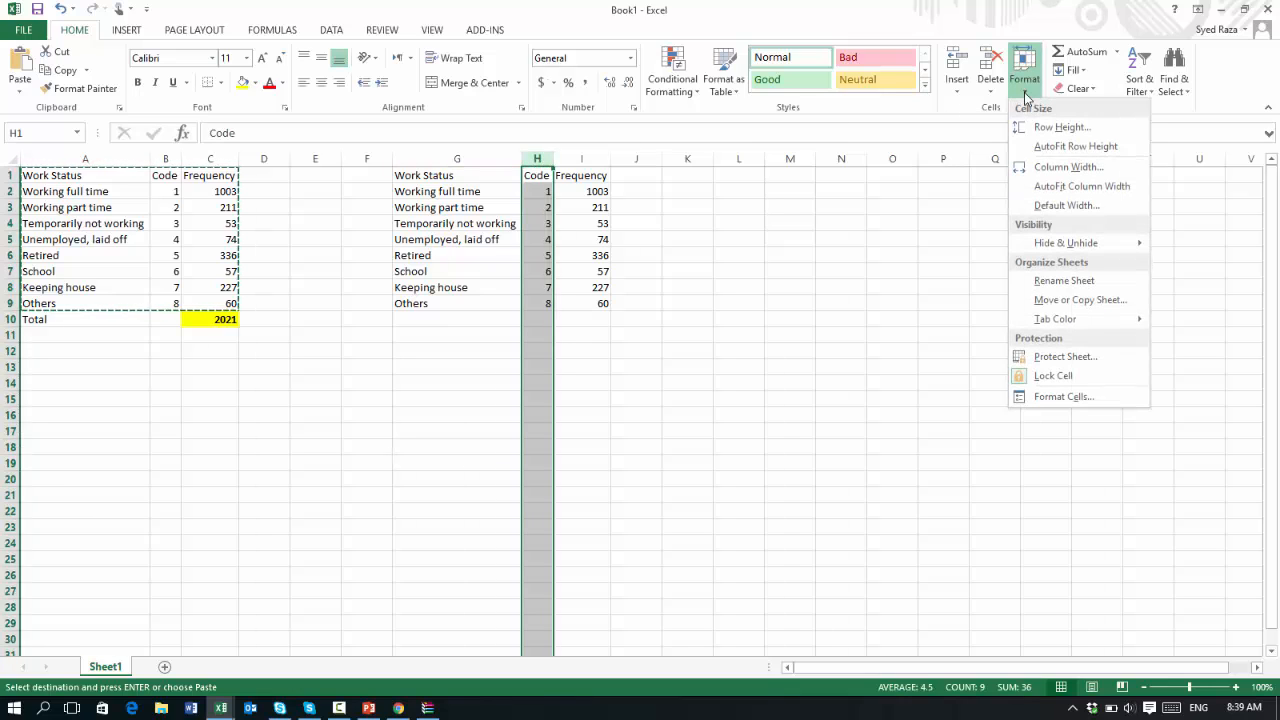
{"action": "mouse_move", "coordinate": [1064, 243]}
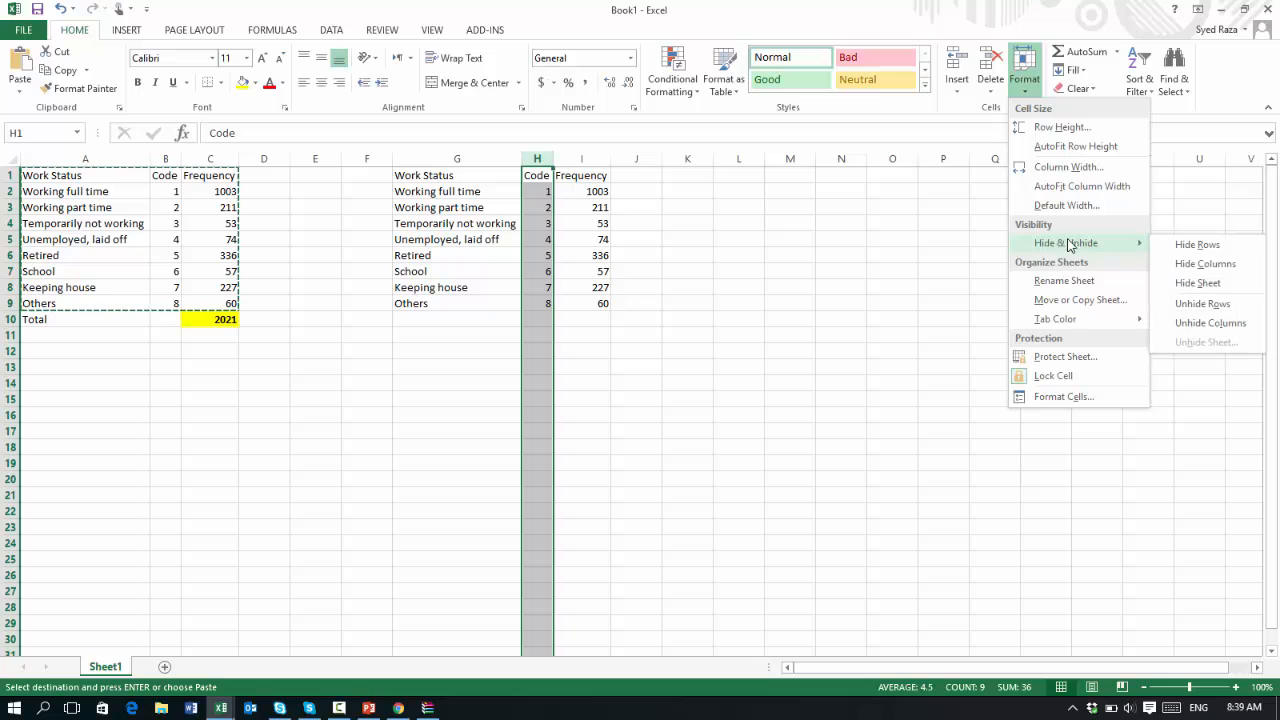
{"action": "left_click", "coordinate": [1180, 265]}
{"action": "left_click", "coordinate": [966, 318]}
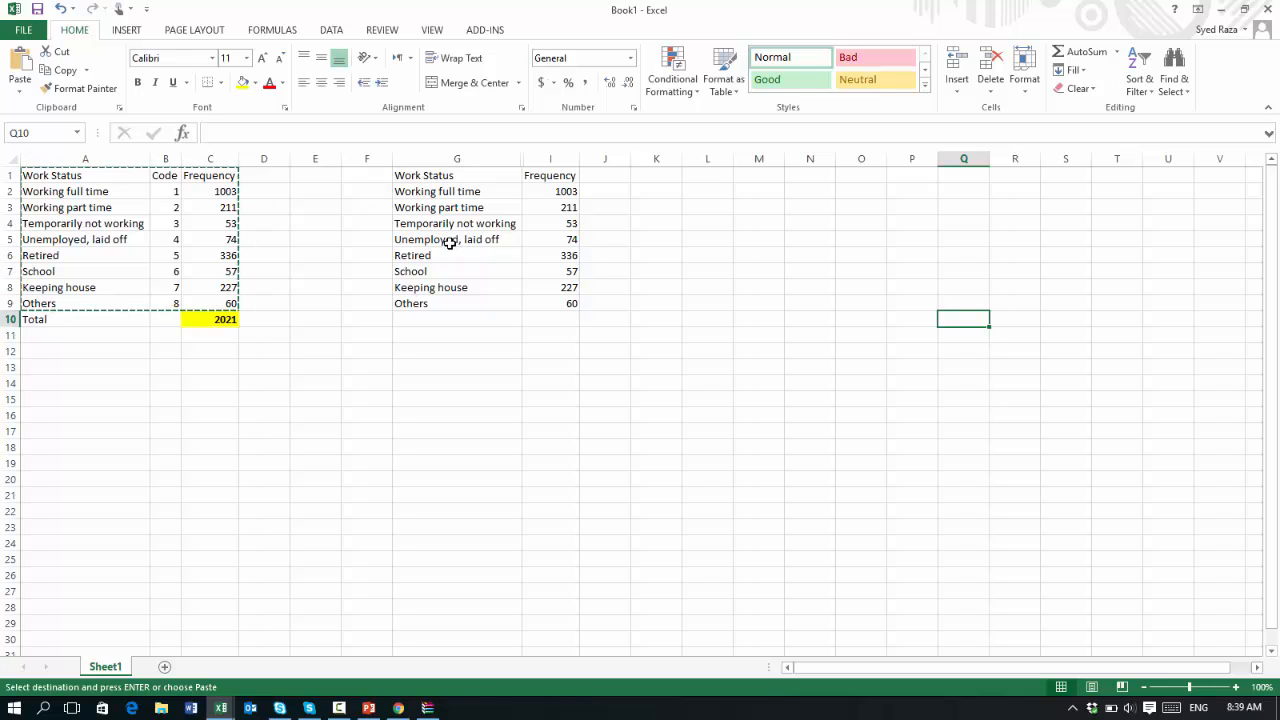
{"action": "left_click", "coordinate": [437, 158]}
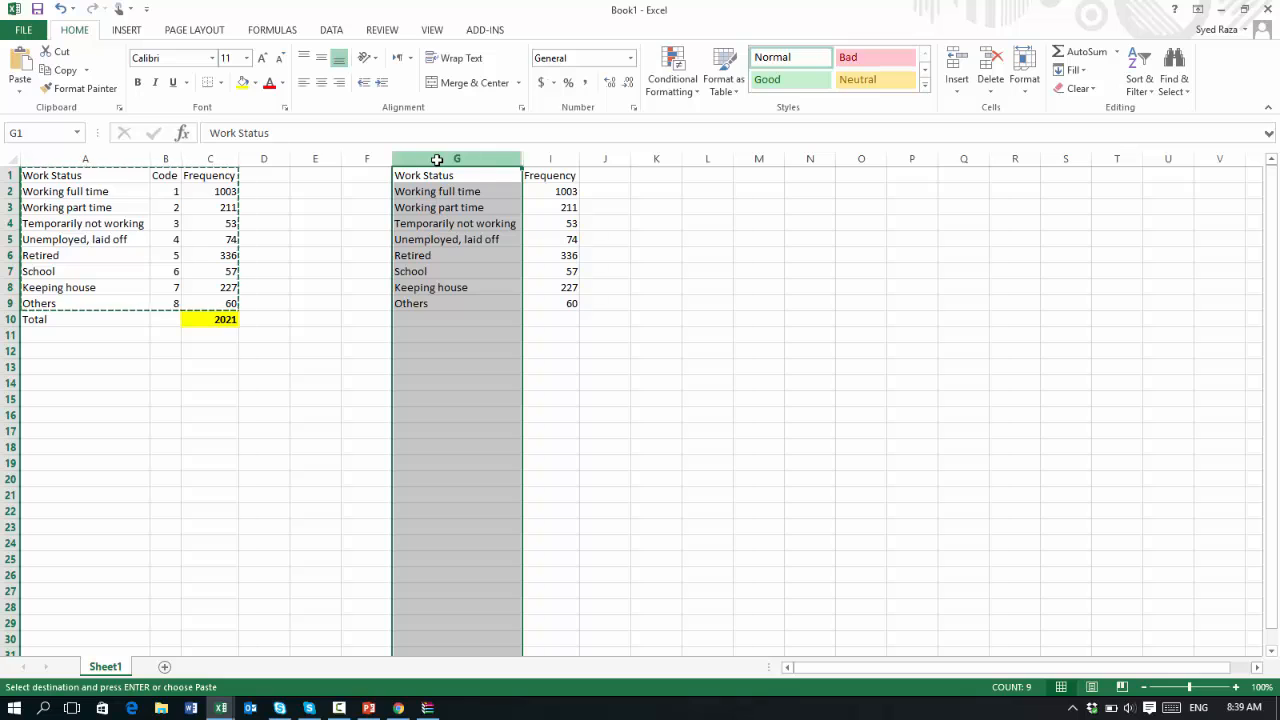
{"action": "left_click", "coordinate": [537, 157]}
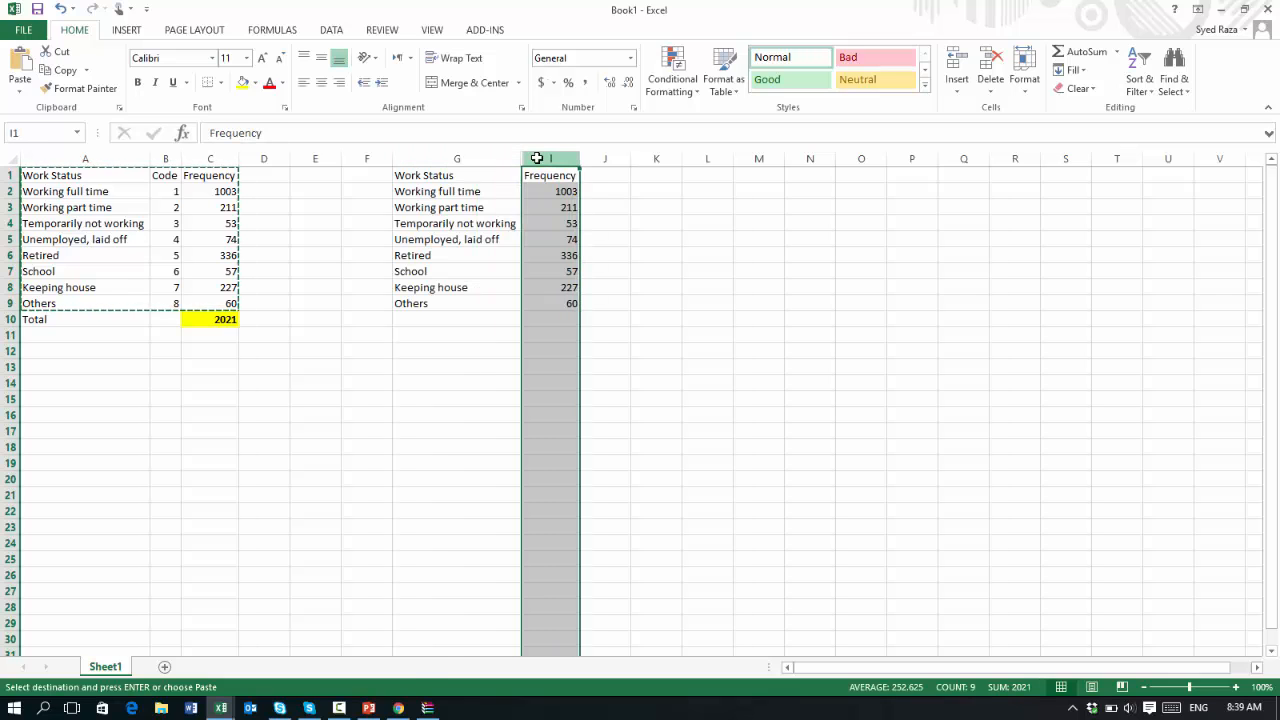
{"action": "left_click", "coordinate": [461, 157]}
{"action": "left_click", "coordinate": [534, 157]}
{"action": "left_click", "coordinate": [457, 157]}
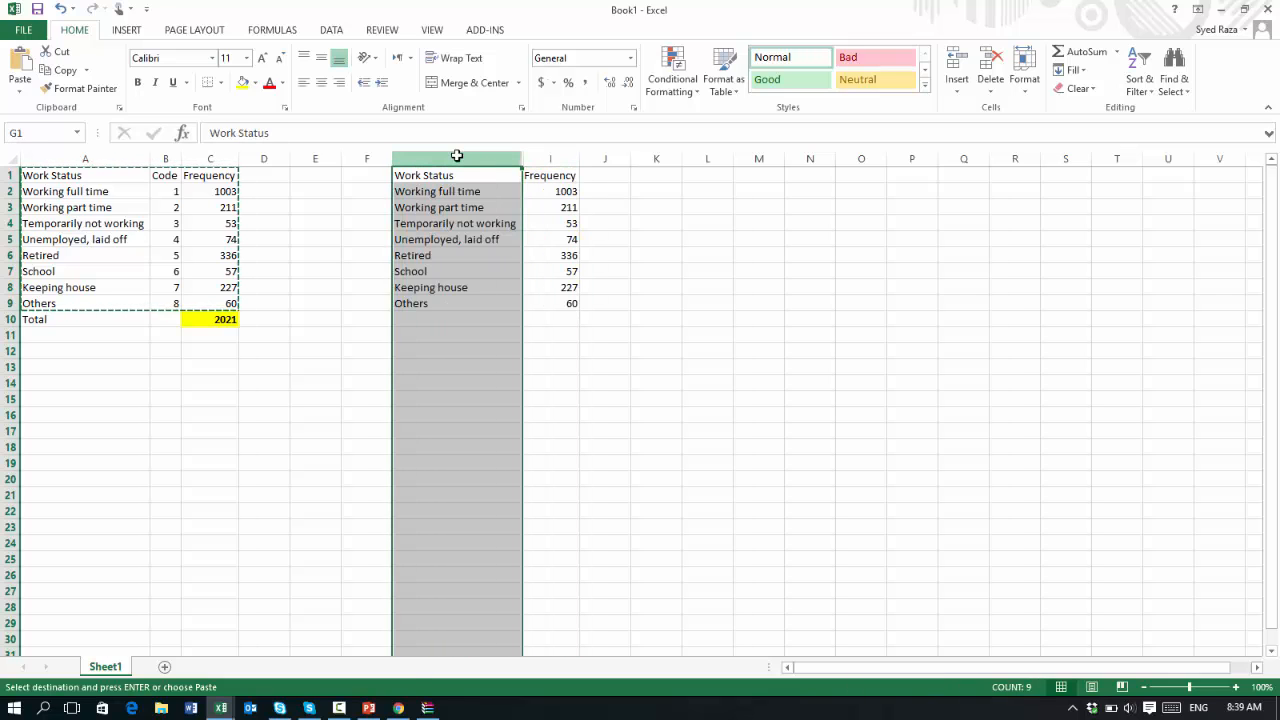
{"action": "left_click", "coordinate": [549, 160]}
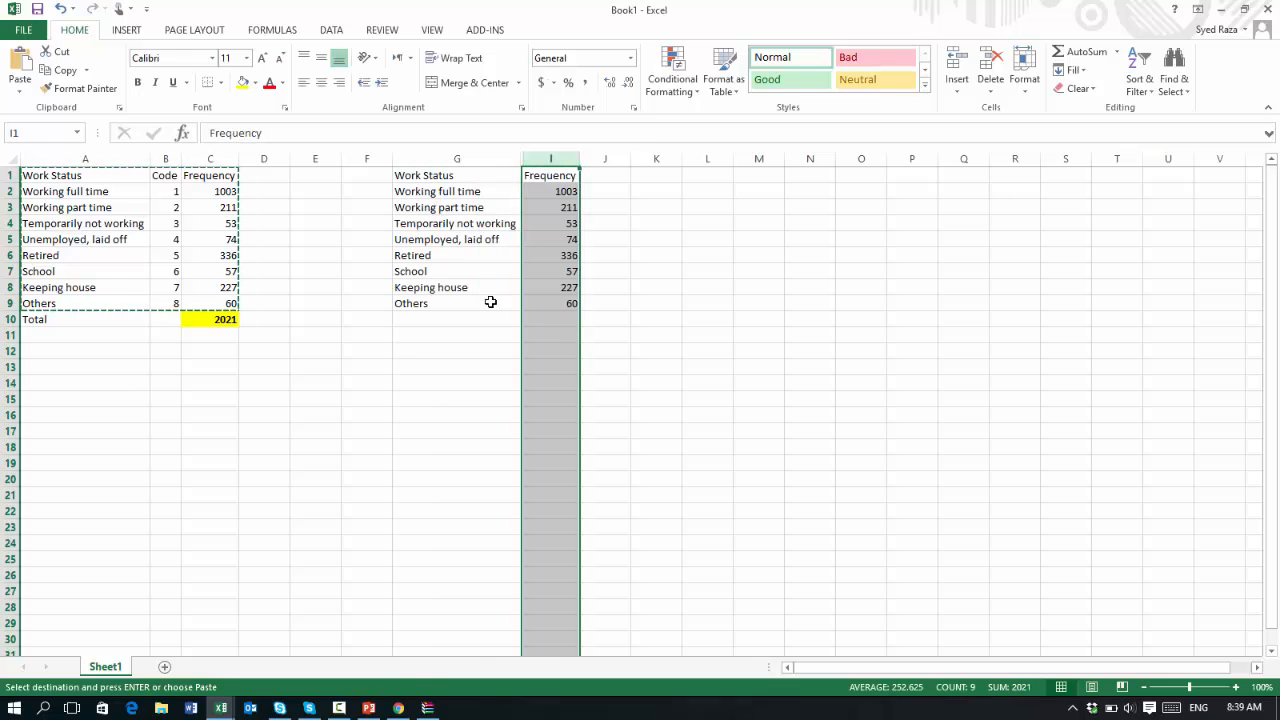
{"action": "left_click", "coordinate": [605, 370]}
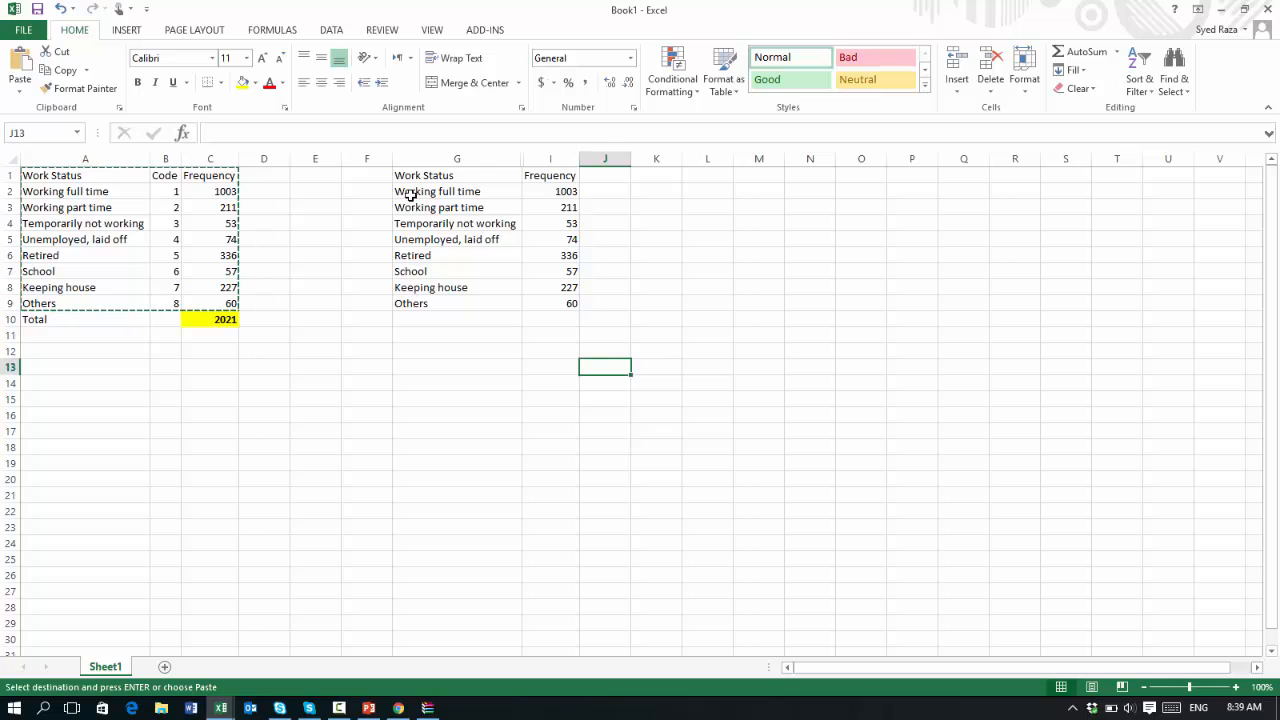
Insert a 2-D clustered column chart from the Work Status and Frequency data in G2:I9
{"action": "left_click_drag", "start_coordinate": [410, 196], "coordinate": [544, 301]}
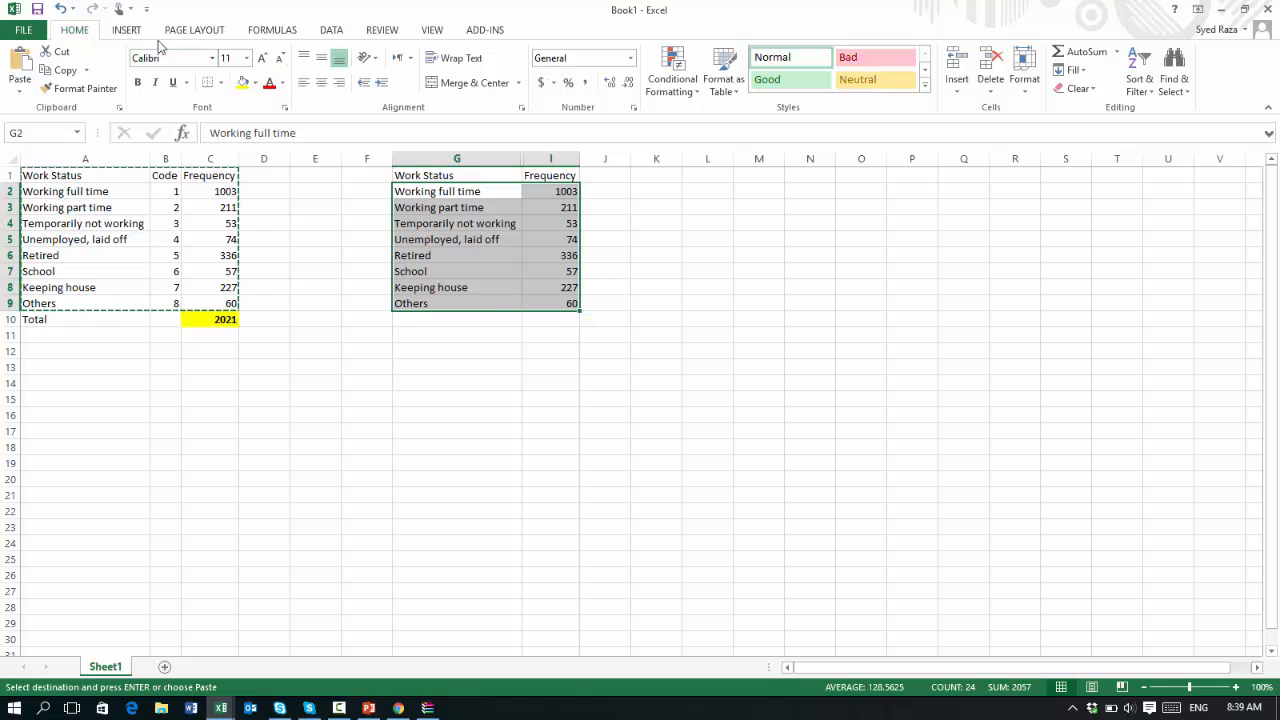
{"action": "left_click", "coordinate": [128, 30]}
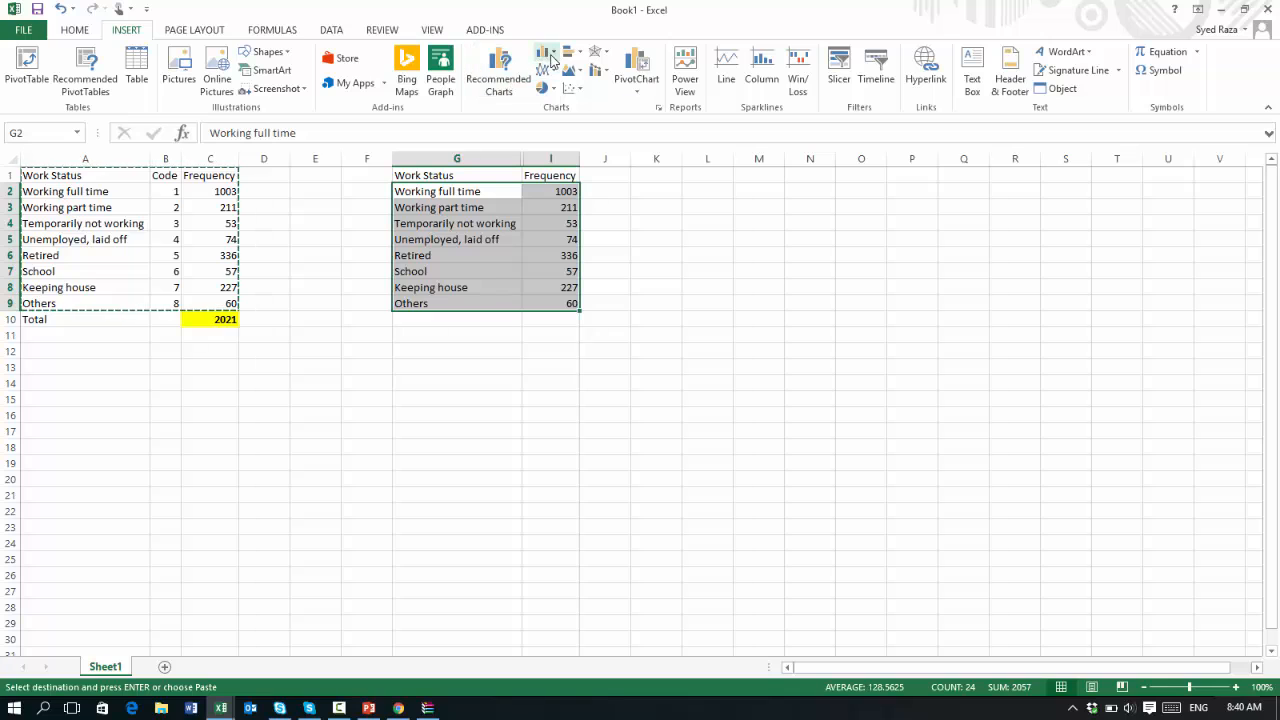
{"action": "left_click", "coordinate": [552, 58]}
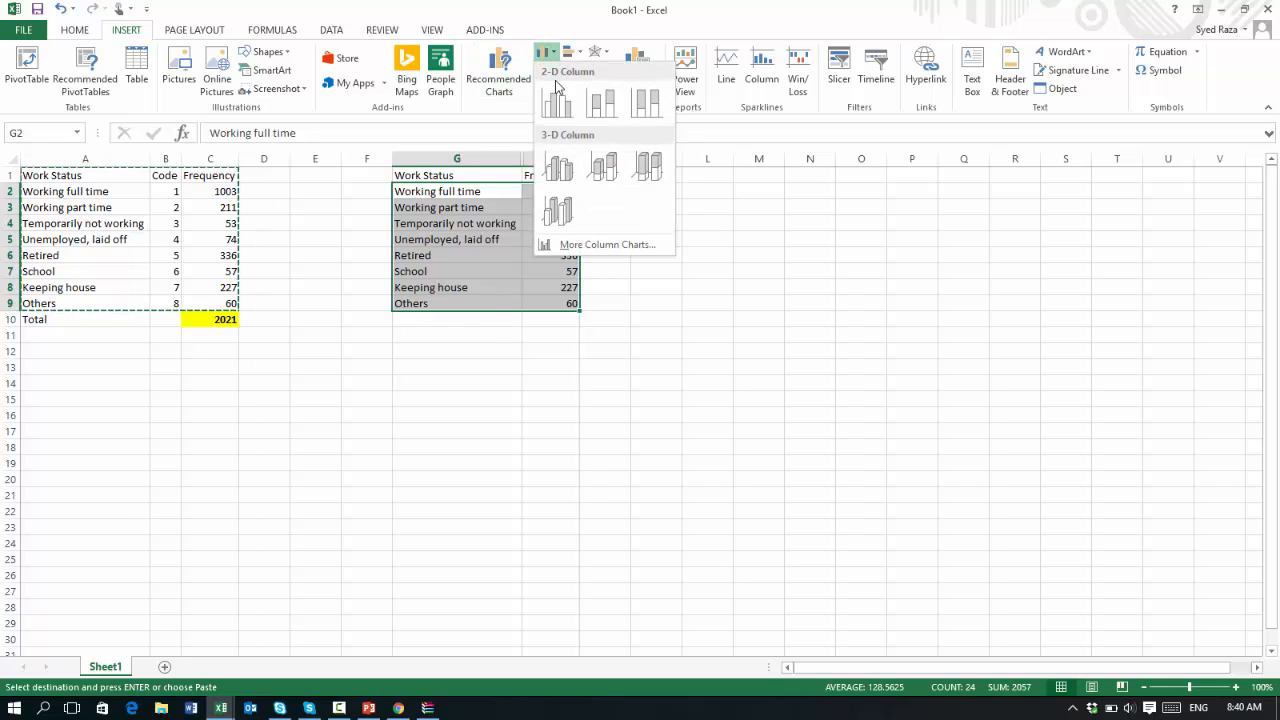
{"action": "left_click", "coordinate": [557, 102]}
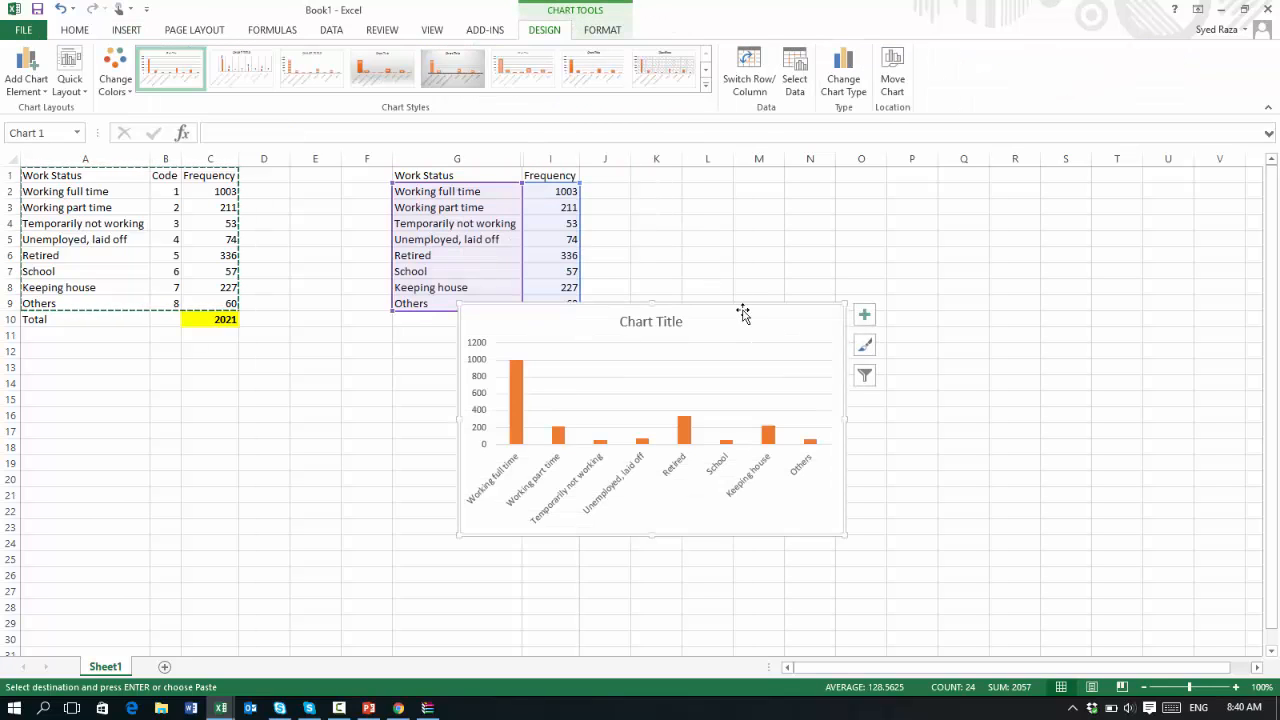
Move the chart beside the pasted table and delete its chart title
{"action": "left_click_drag", "start_coordinate": [743, 313], "coordinate": [909, 223]}
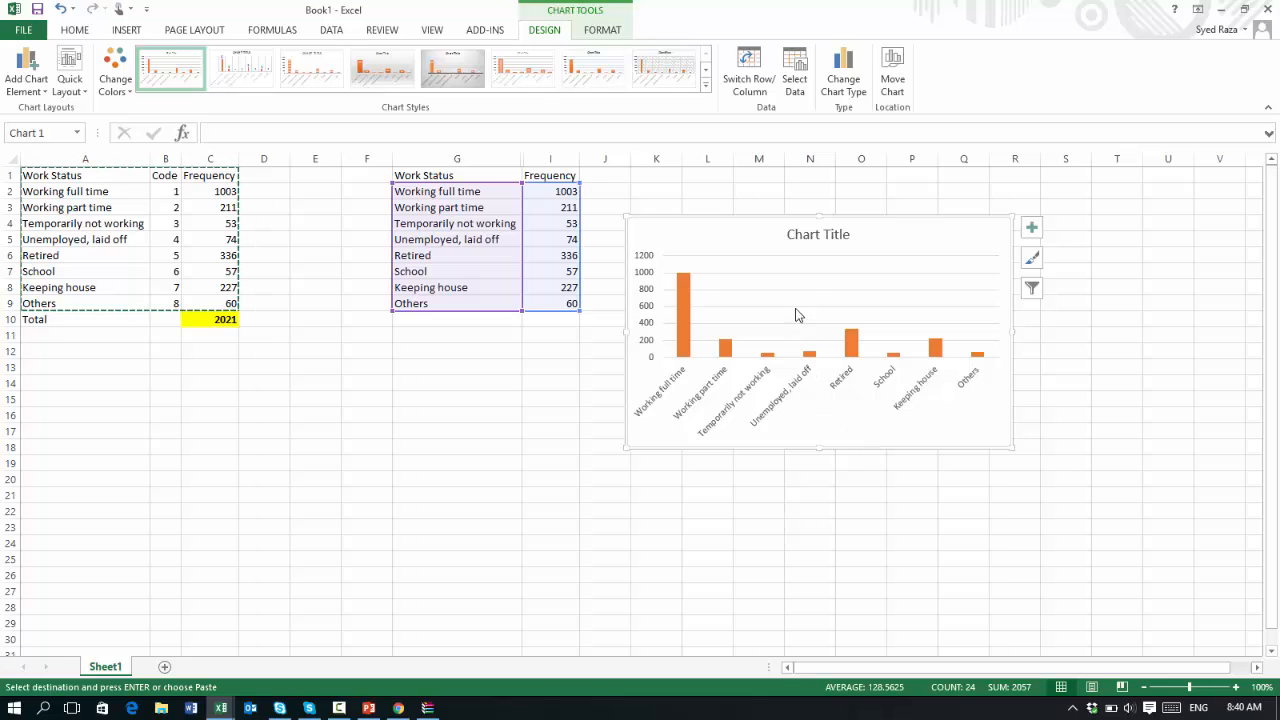
{"action": "left_click", "coordinate": [813, 233]}
{"action": "key", "text": "Delete"}
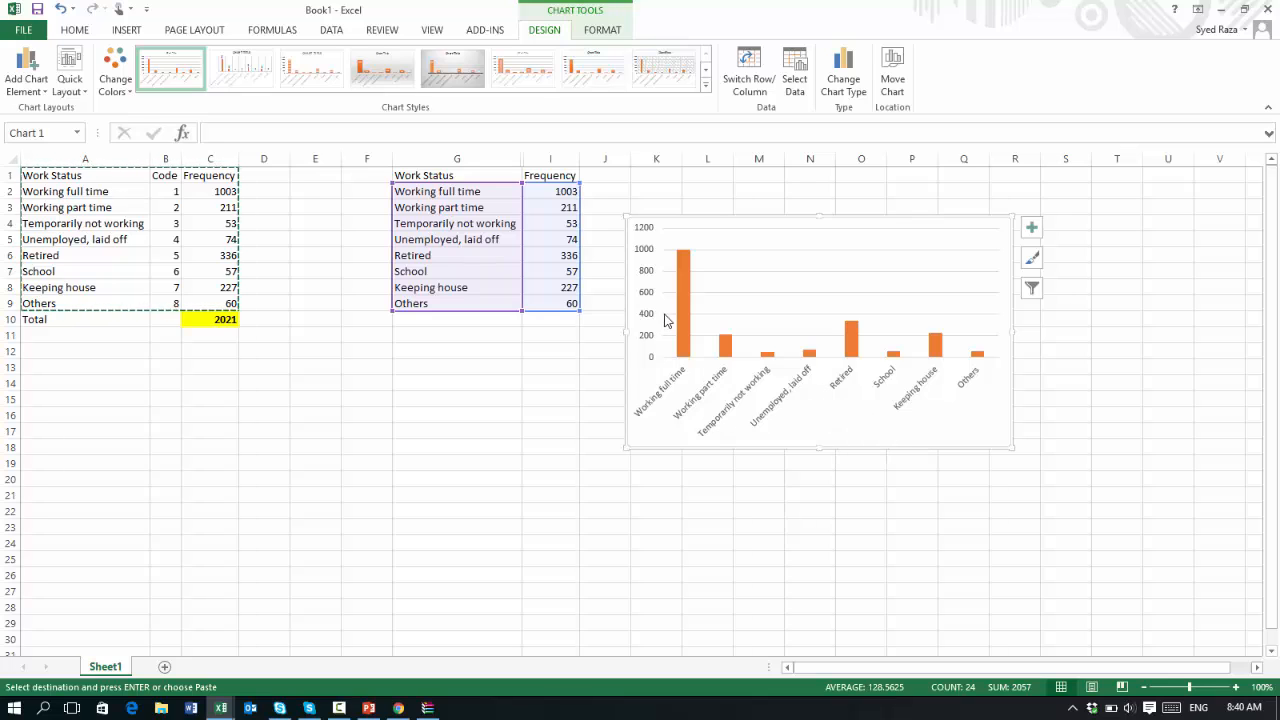
Add a primary horizontal axis title reading Work status to the chart
{"action": "left_click", "coordinate": [800, 400]}
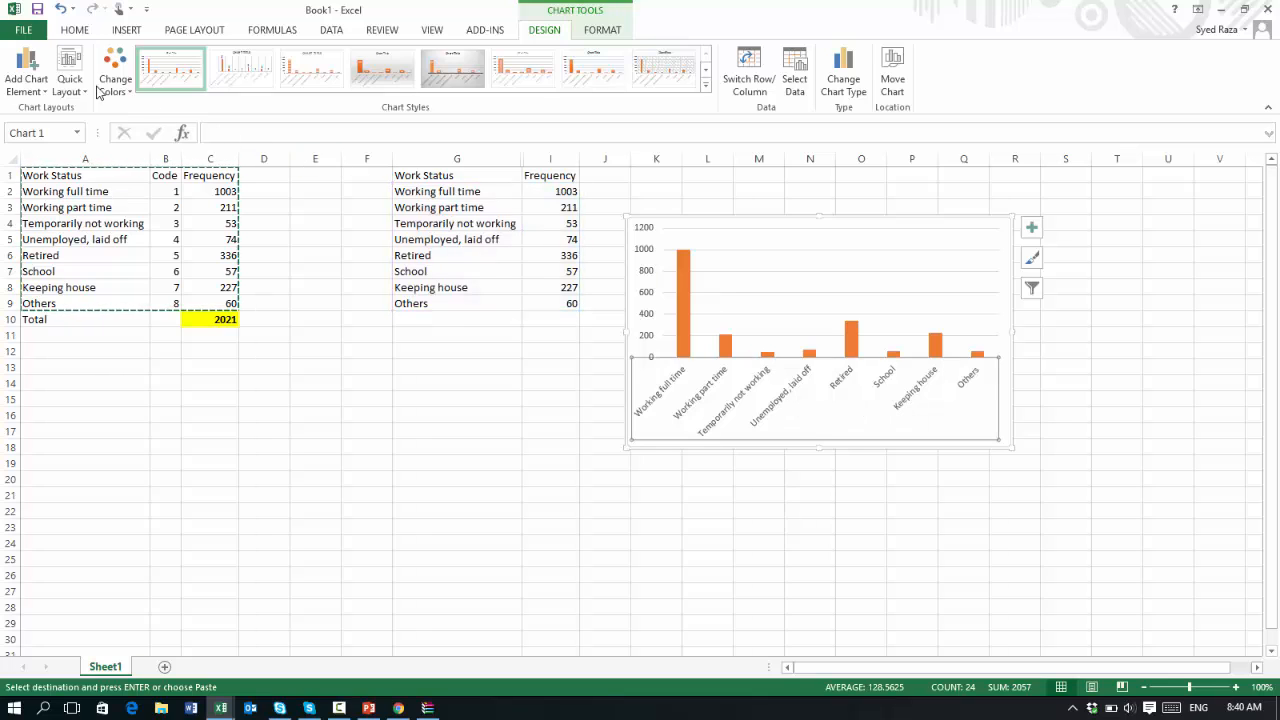
{"action": "left_click", "coordinate": [26, 75]}
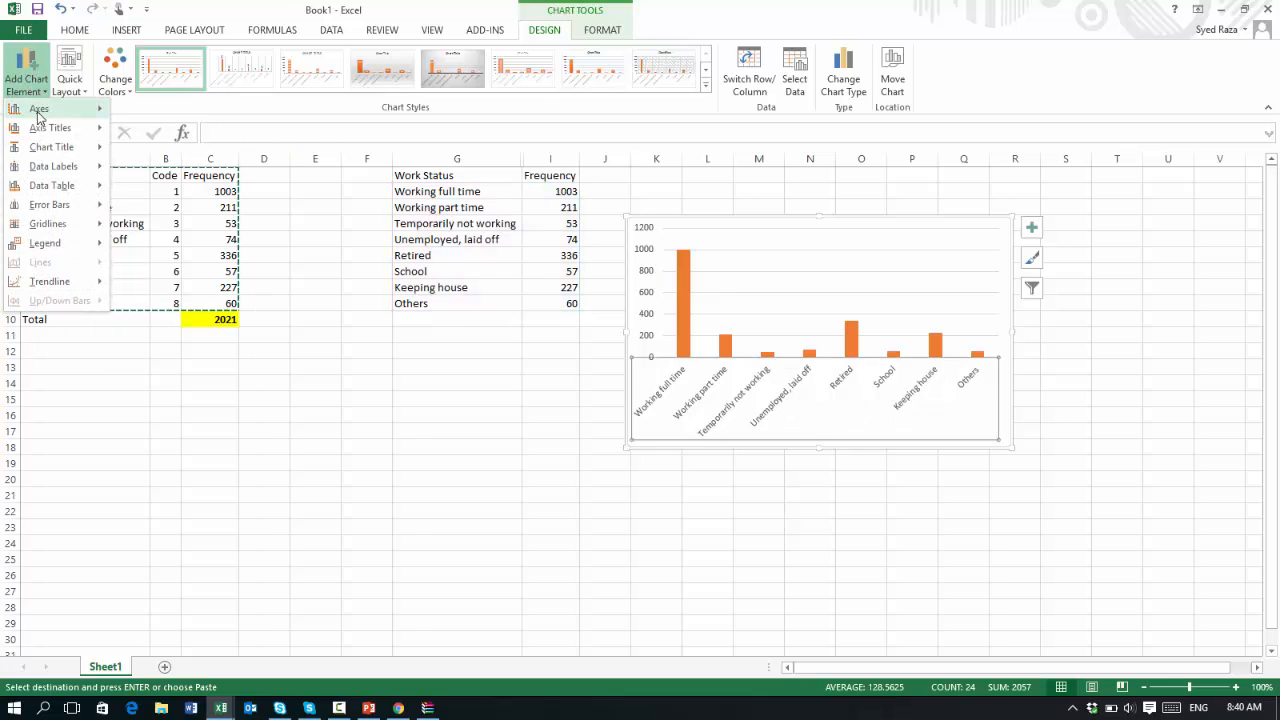
{"action": "mouse_move", "coordinate": [42, 128]}
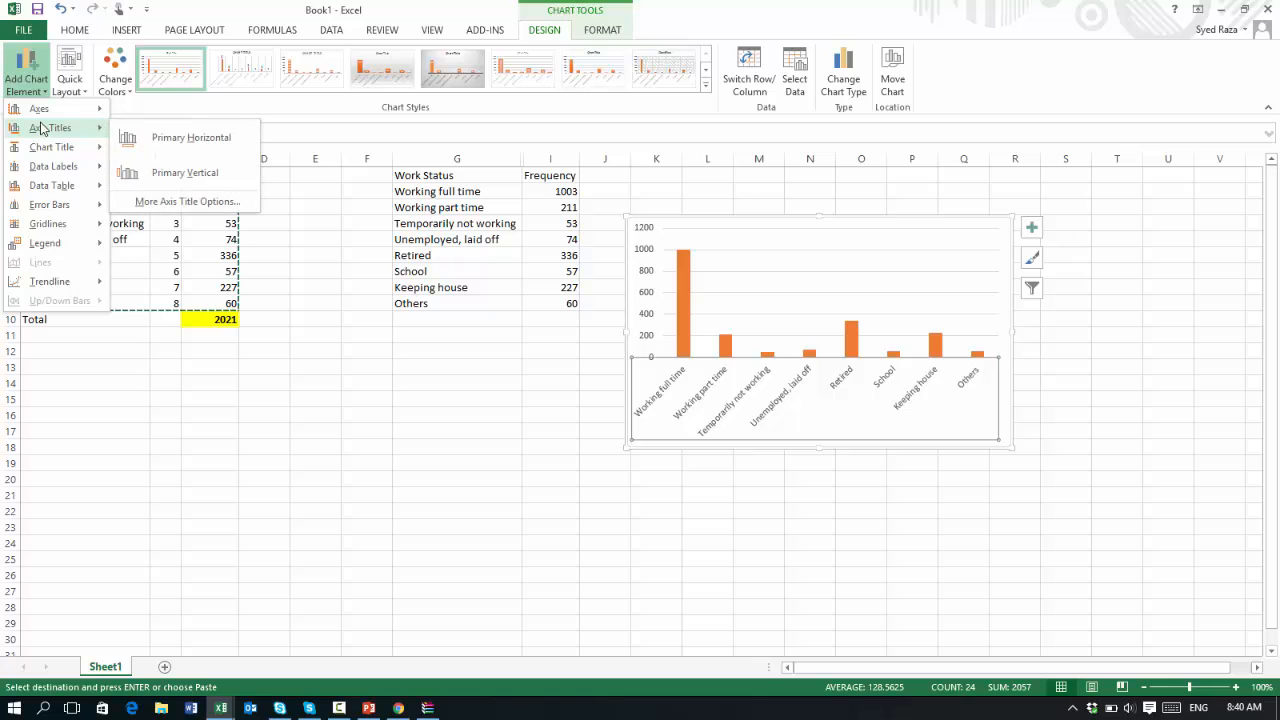
{"action": "left_click", "coordinate": [172, 137]}
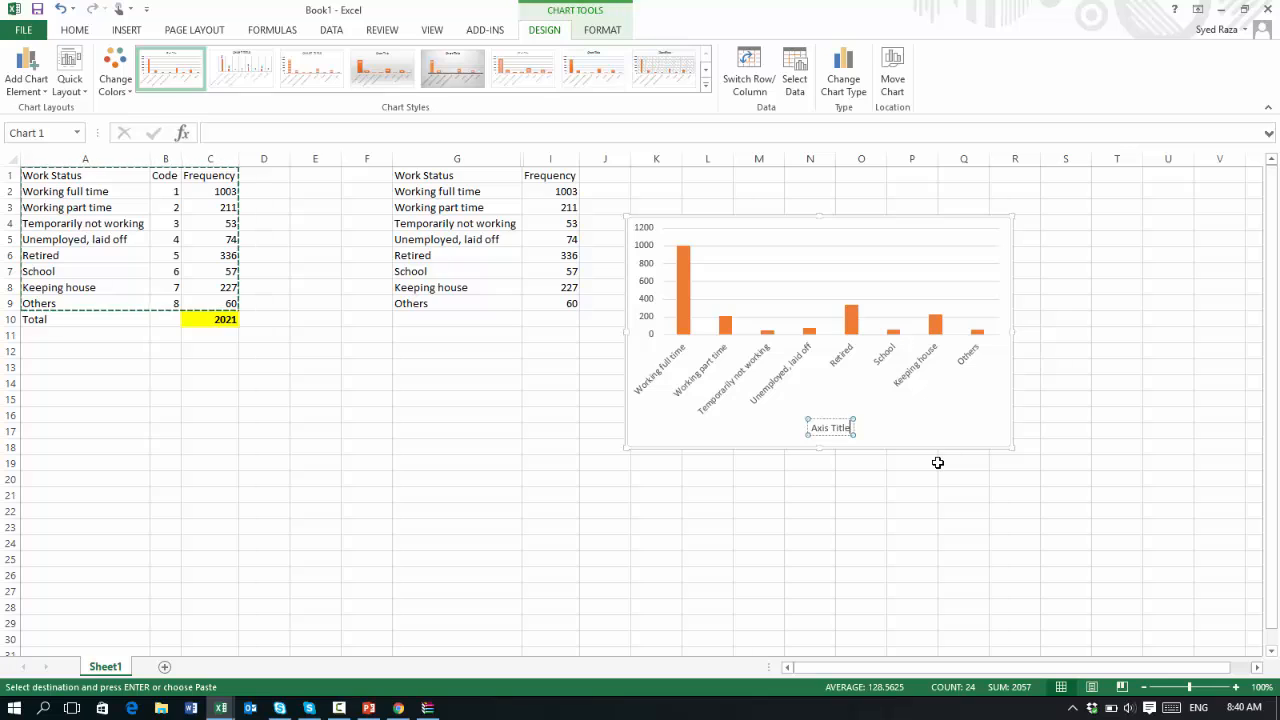
{"action": "key", "text": "BackSpace"}
{"action": "key", "text": "BackSpace"}
{"action": "key", "text": "BackSpace"}
{"action": "key", "text": "BackSpace"}
{"action": "key", "text": "BackSpace"}
{"action": "key", "text": "BackSpace"}
{"action": "key", "text": "BackSpace"}
{"action": "key", "text": "BackSpace"}
{"action": "key", "text": "BackSpace"}
{"action": "key", "text": "BackSpace"}
{"action": "type", "text": "Work status"}
{"action": "left_click", "coordinate": [858, 507]}
Add a primary vertical axis title reading Frequency to the chart
{"action": "left_click", "coordinate": [654, 305]}
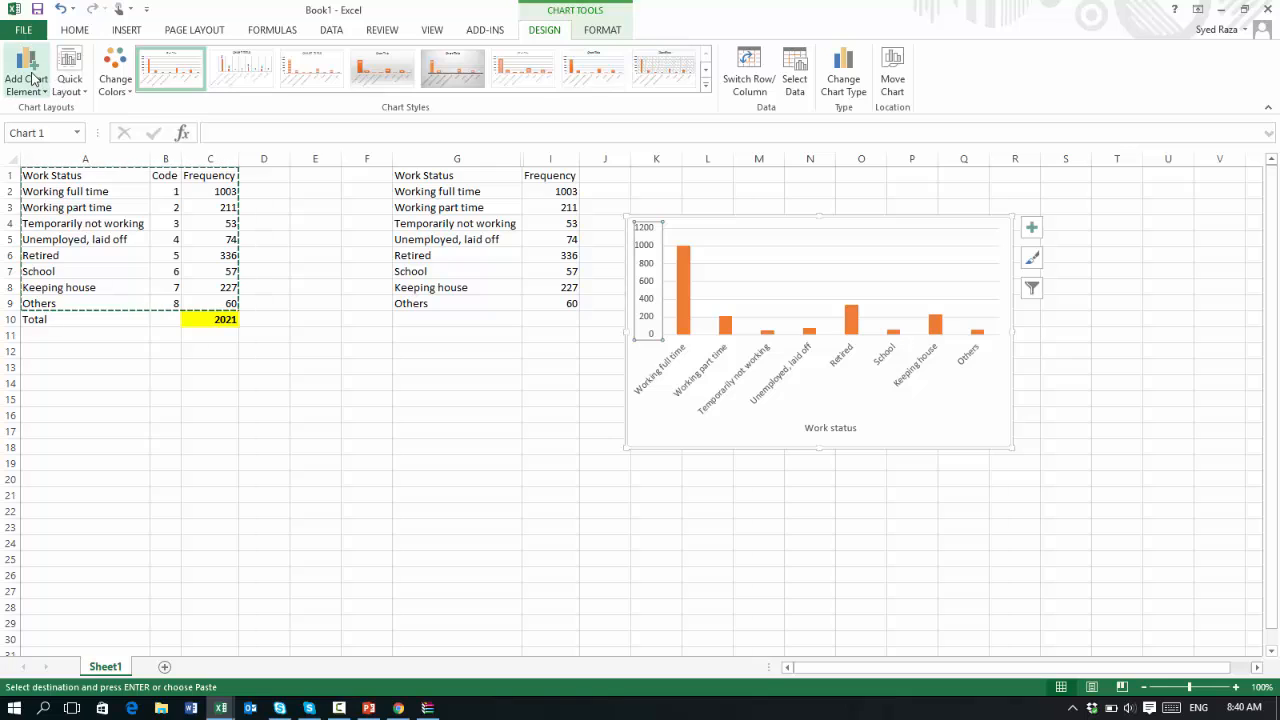
{"action": "left_click", "coordinate": [28, 72]}
{"action": "mouse_move", "coordinate": [46, 130]}
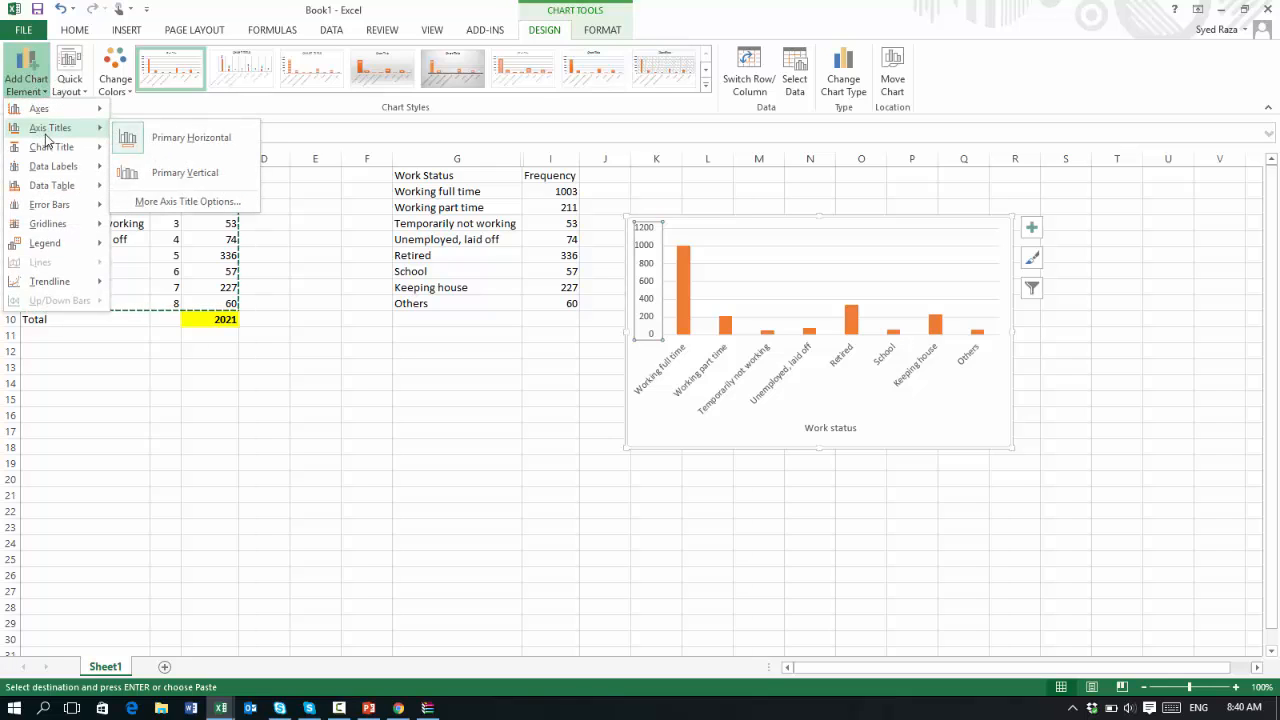
{"action": "left_click", "coordinate": [165, 171]}
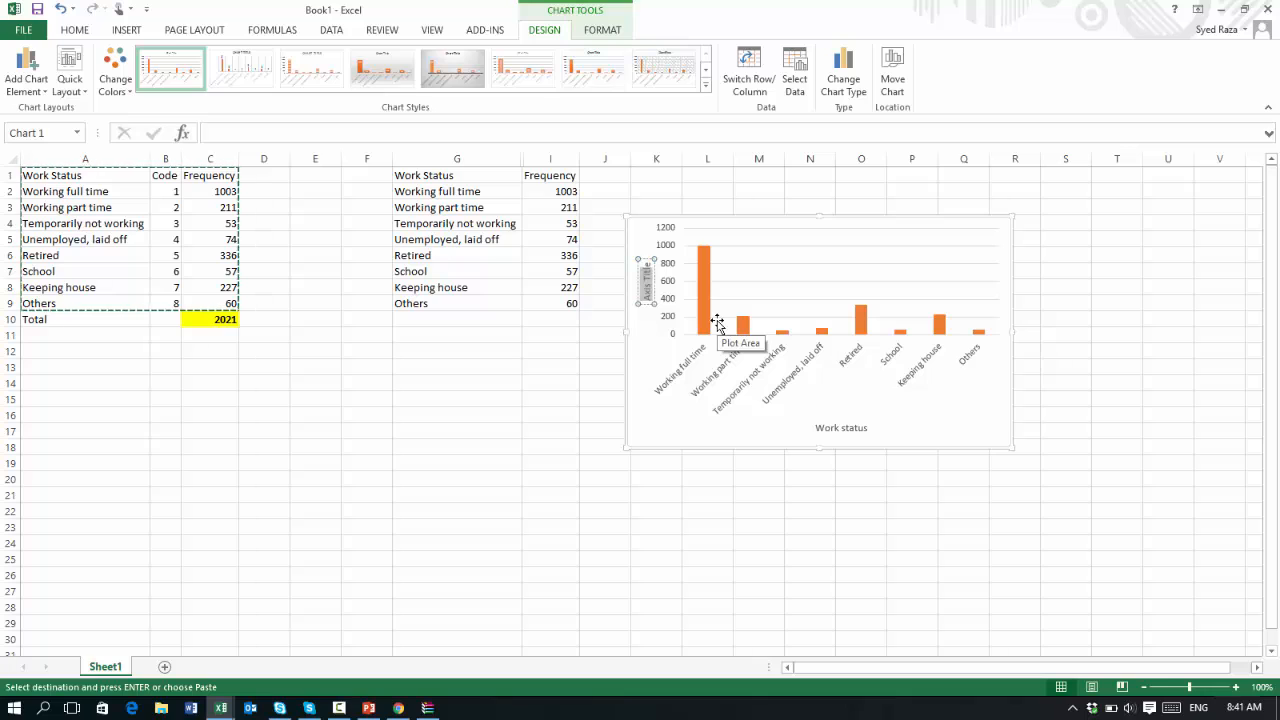
{"action": "type", "text": "Frequency"}
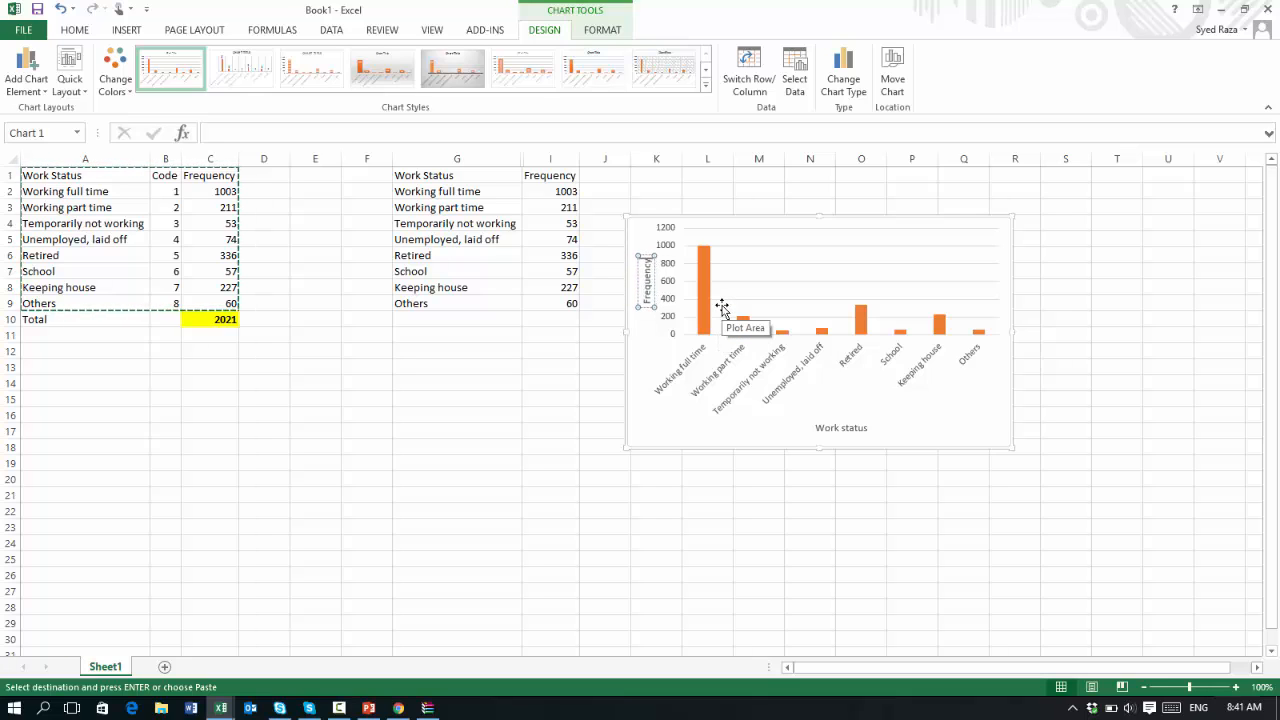
{"action": "left_click", "coordinate": [884, 515]}
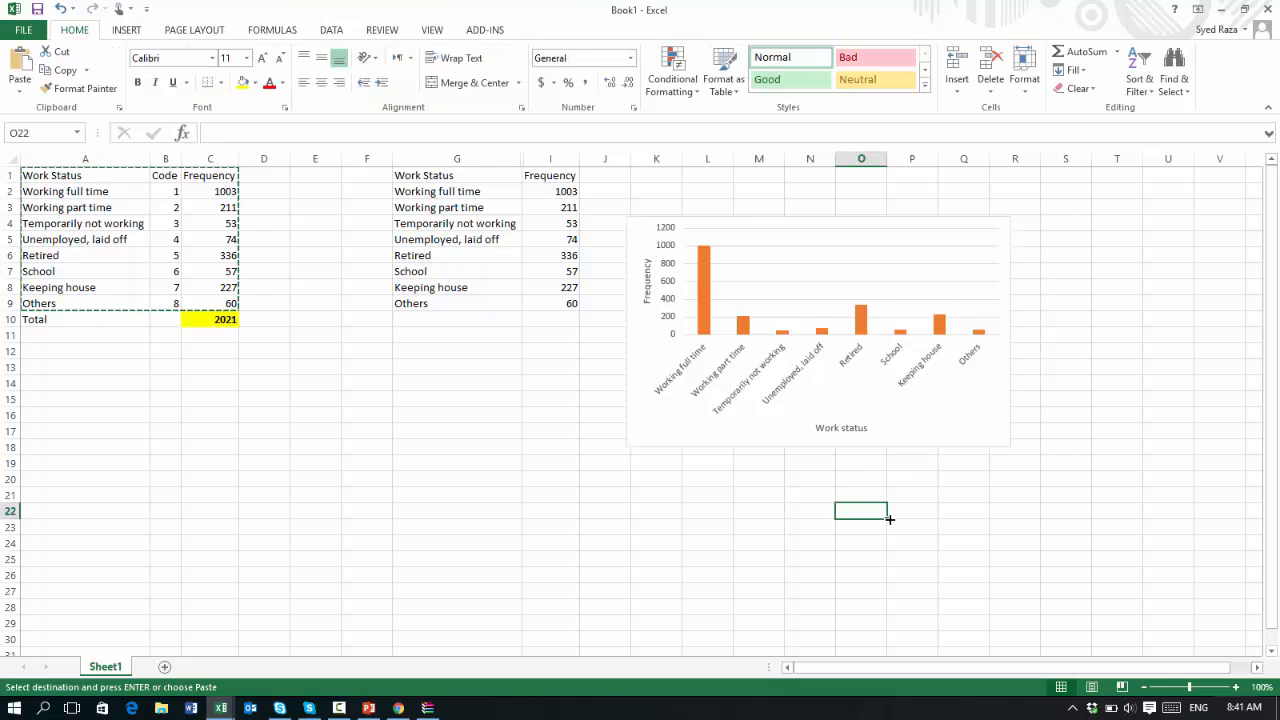
Try to stretch the chart downward by its bottom edge, then undo the resize
{"action": "left_click", "coordinate": [954, 416]}
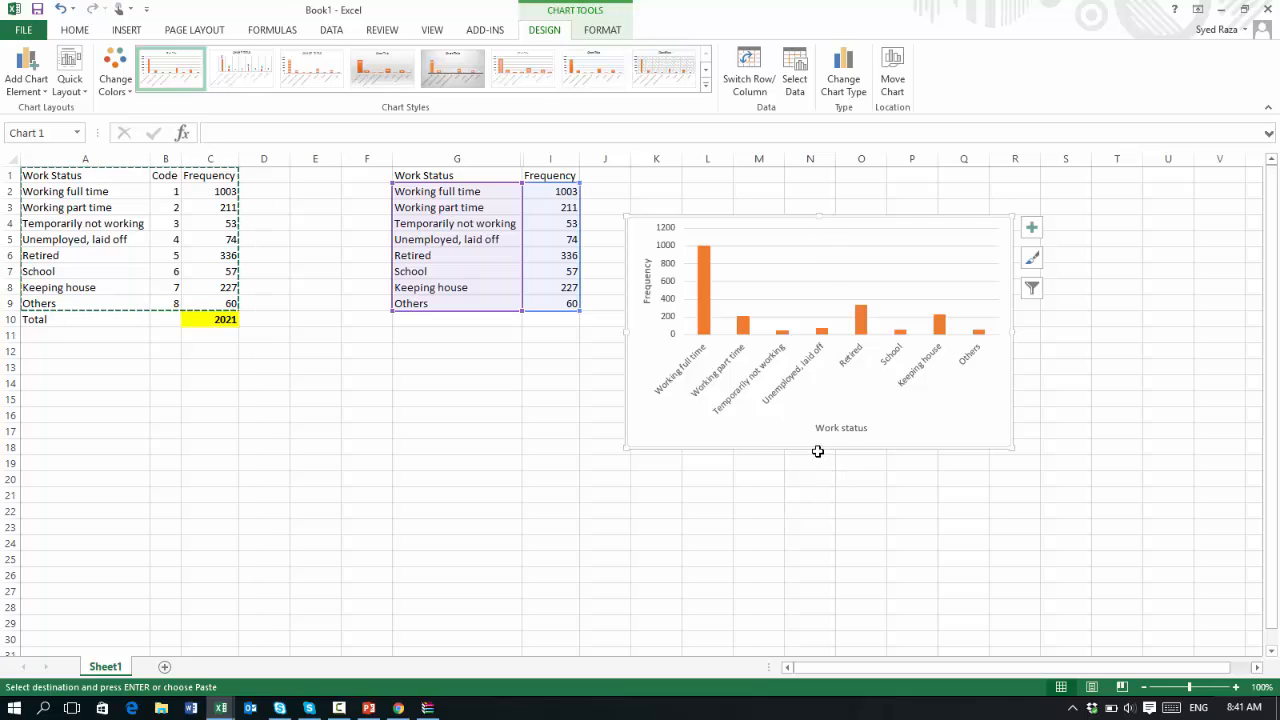
{"action": "left_click_drag", "start_coordinate": [818, 450], "coordinate": [828, 532]}
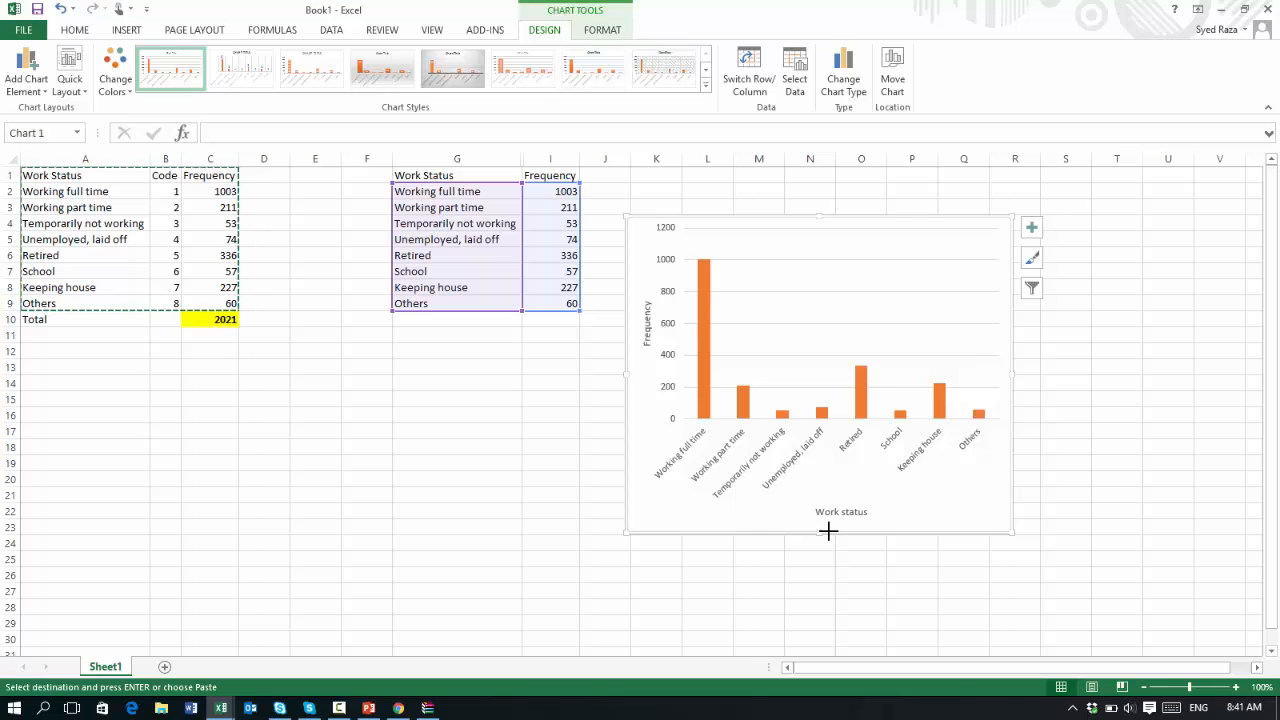
{"action": "key", "text": "ctrl+z"}
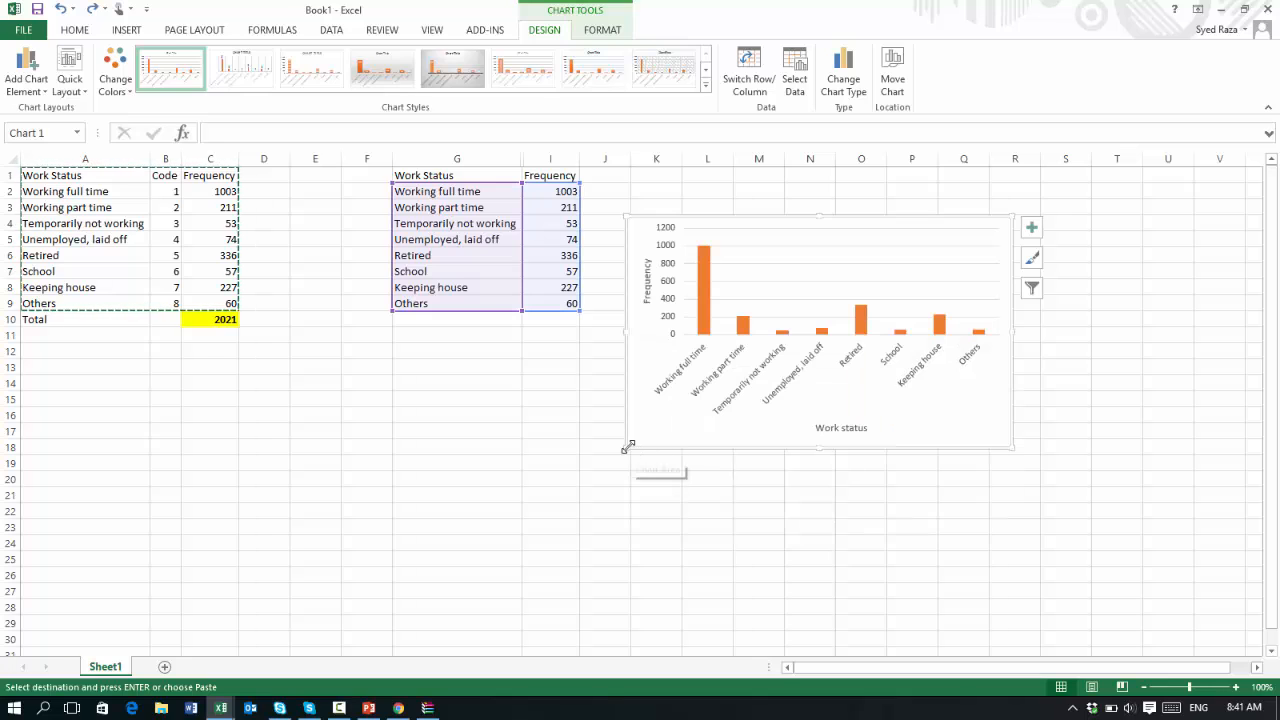
Enlarge the chart from its corners and reposition it to the right of the pasted table
{"action": "left_click_drag", "start_coordinate": [626, 449], "coordinate": [534, 501]}
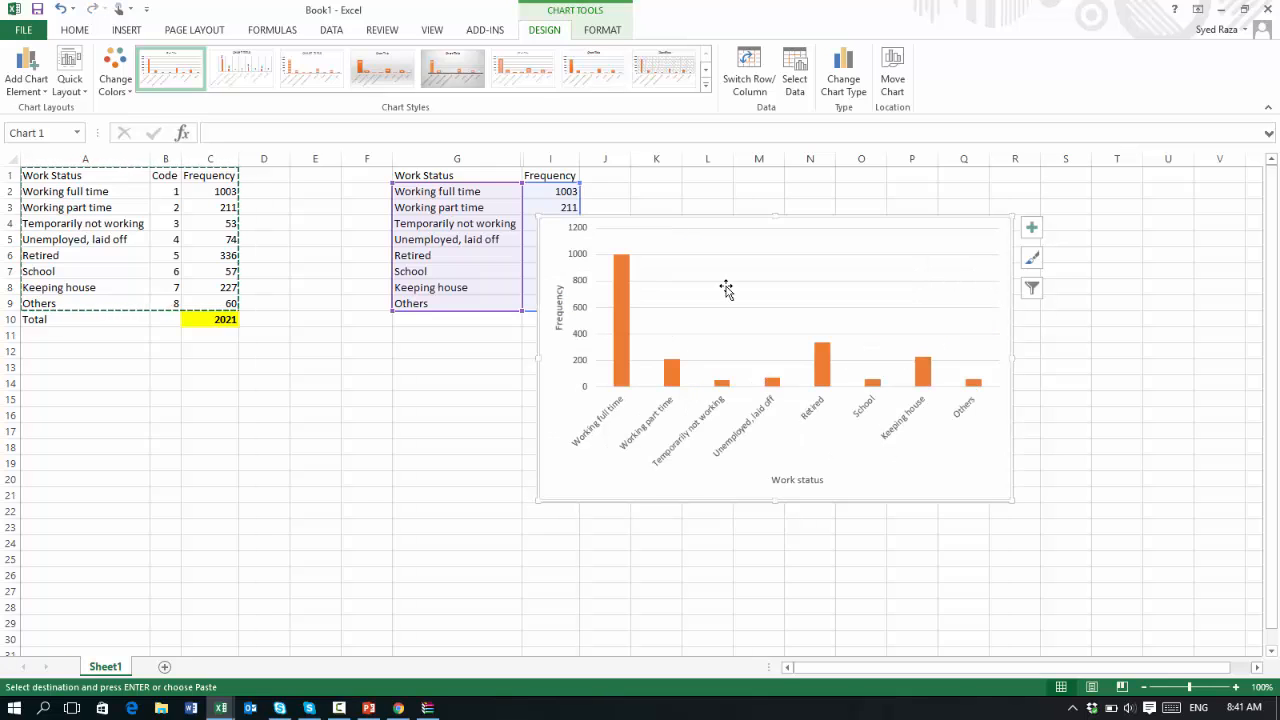
{"action": "left_click_drag", "start_coordinate": [809, 217], "coordinate": [923, 214]}
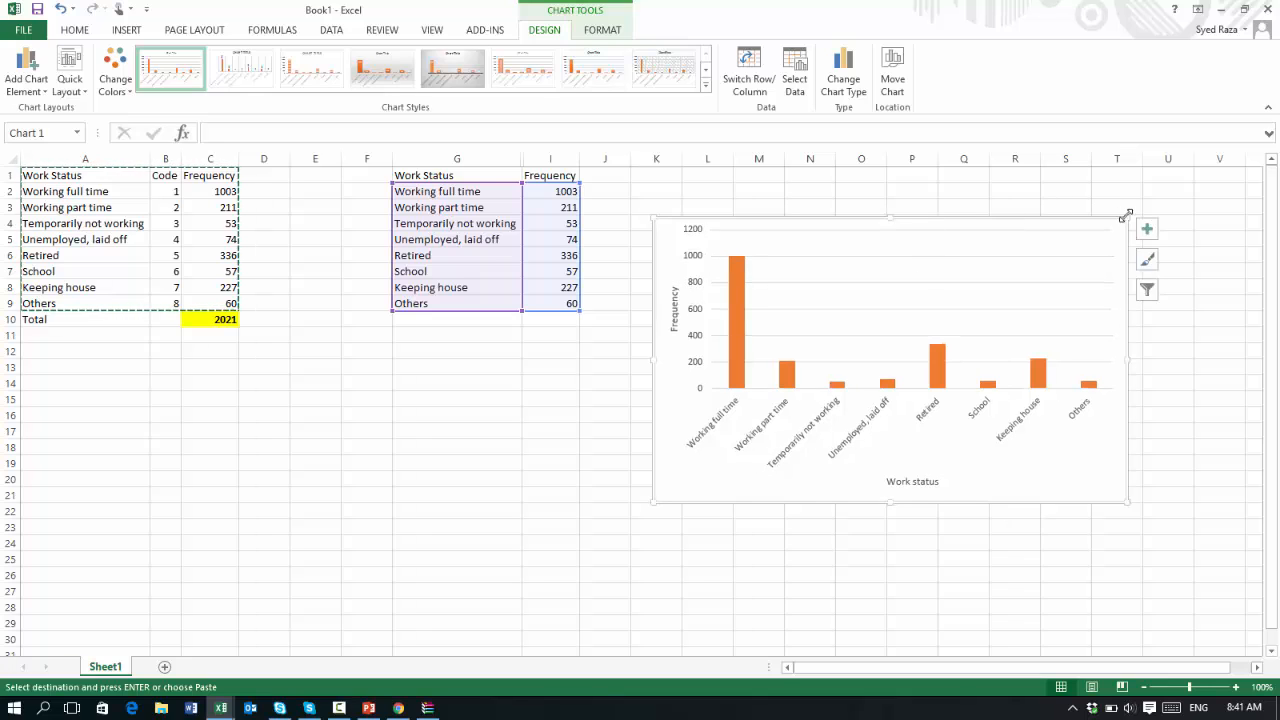
{"action": "left_click_drag", "start_coordinate": [1126, 215], "coordinate": [1137, 208]}
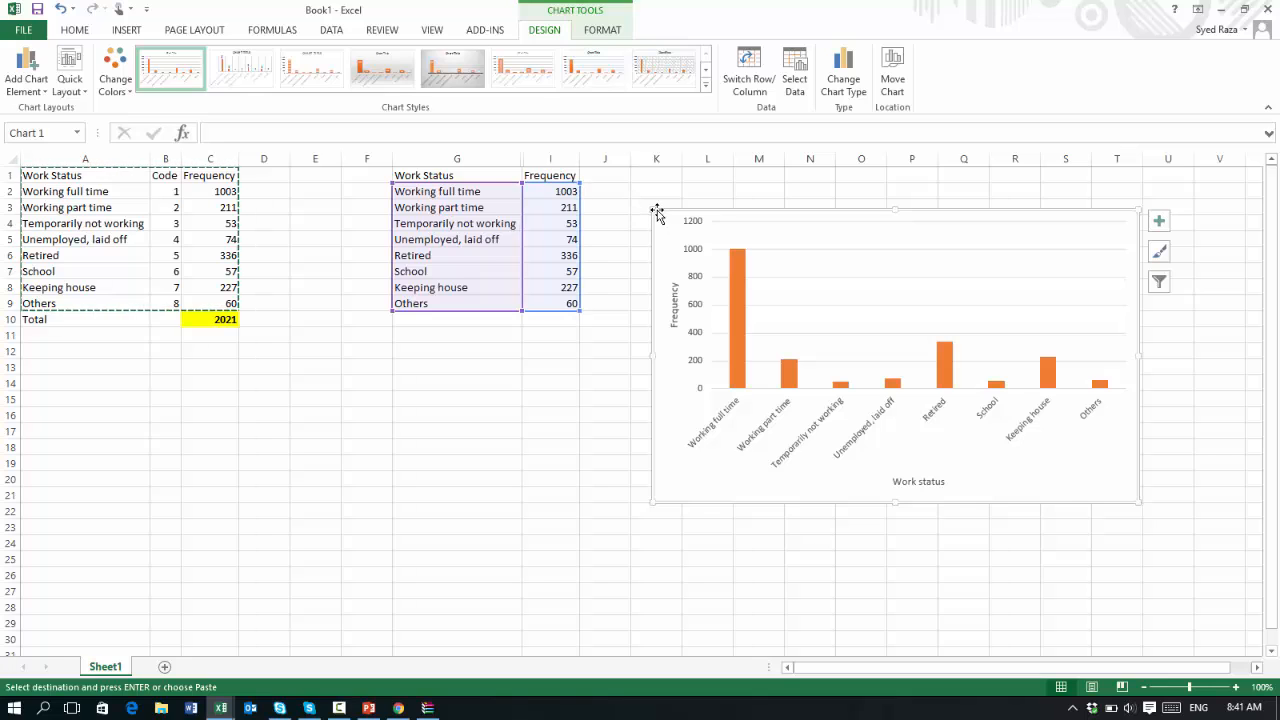
{"action": "left_click_drag", "start_coordinate": [652, 209], "coordinate": [688, 267]}
{"action": "left_click", "coordinate": [924, 581]}
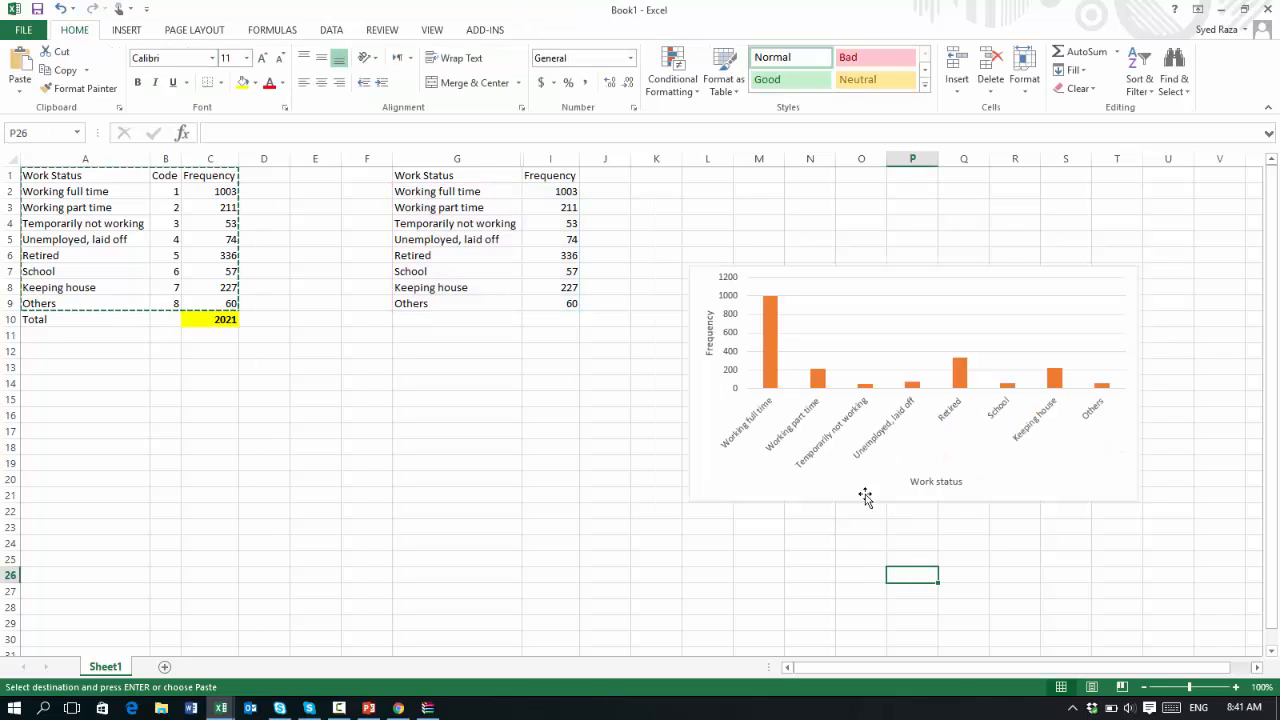
Enlarge the chart further from its lower-left corner and move it up beside the table
{"action": "left_click", "coordinate": [691, 501]}
{"action": "left_click_drag", "start_coordinate": [689, 500], "coordinate": [536, 564]}
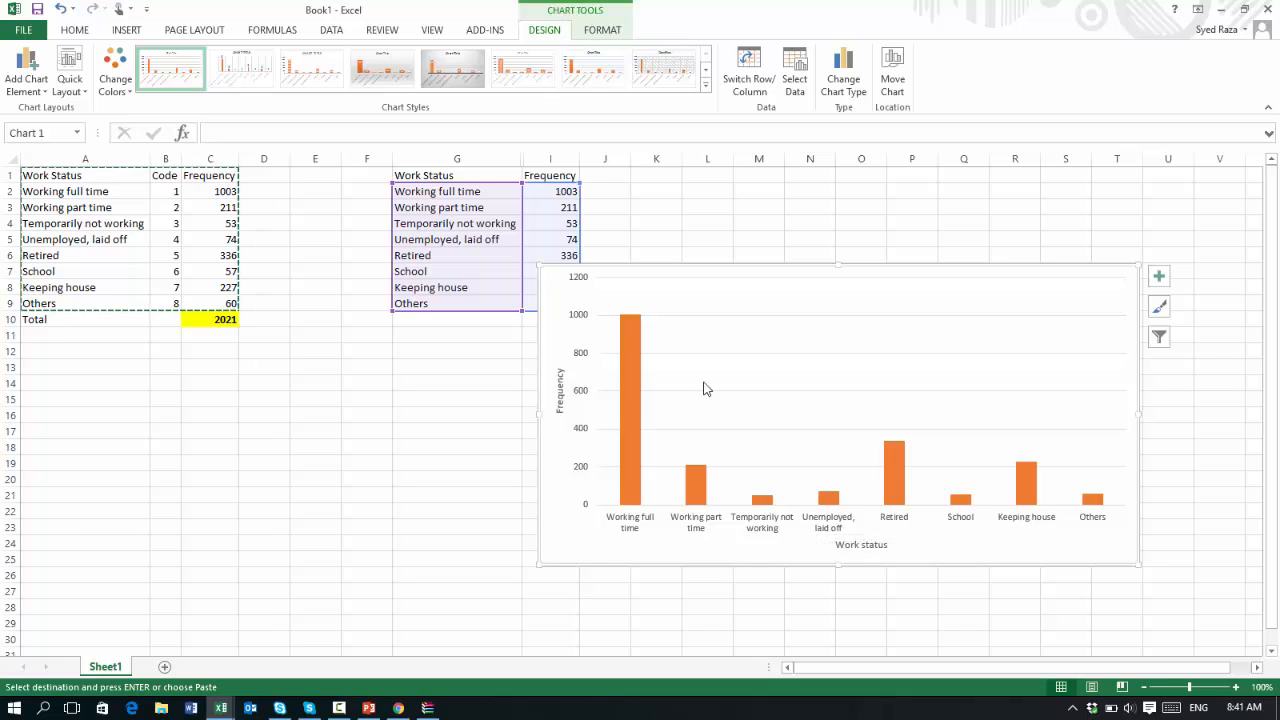
{"action": "left_click_drag", "start_coordinate": [790, 272], "coordinate": [857, 224]}
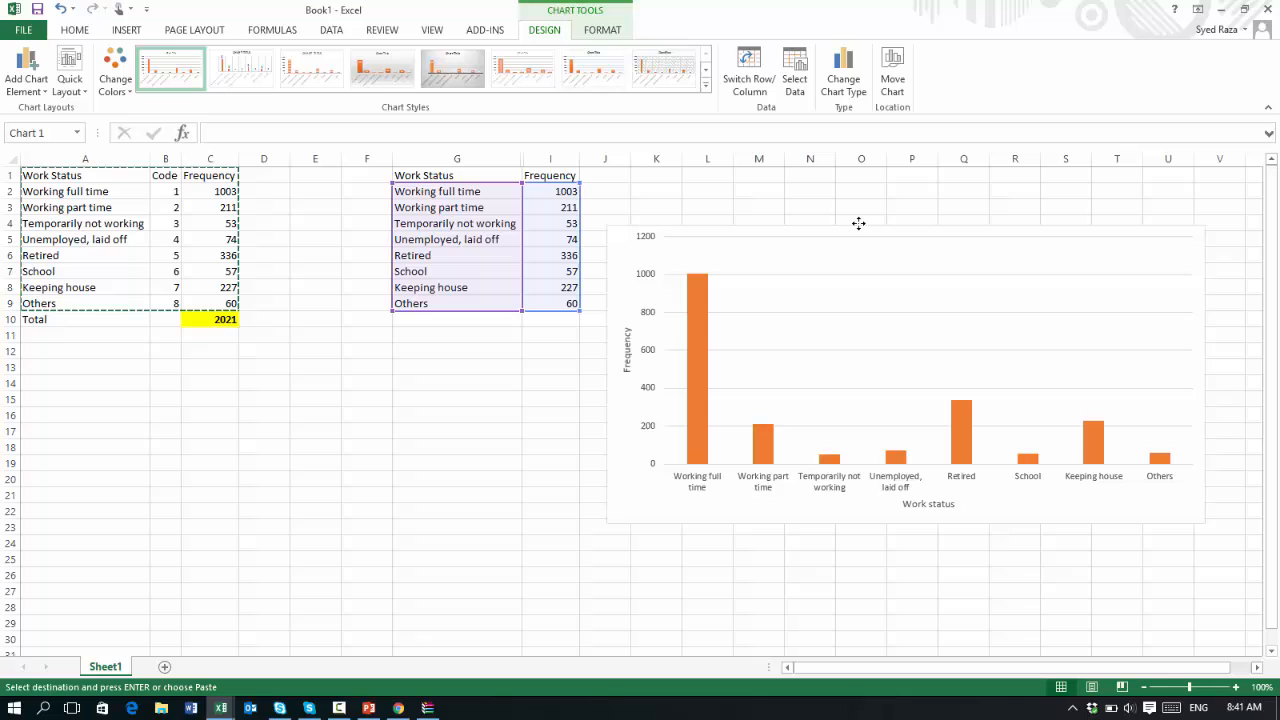
Fill the Working full time bar alone with standard red
{"action": "left_click", "coordinate": [701, 403]}
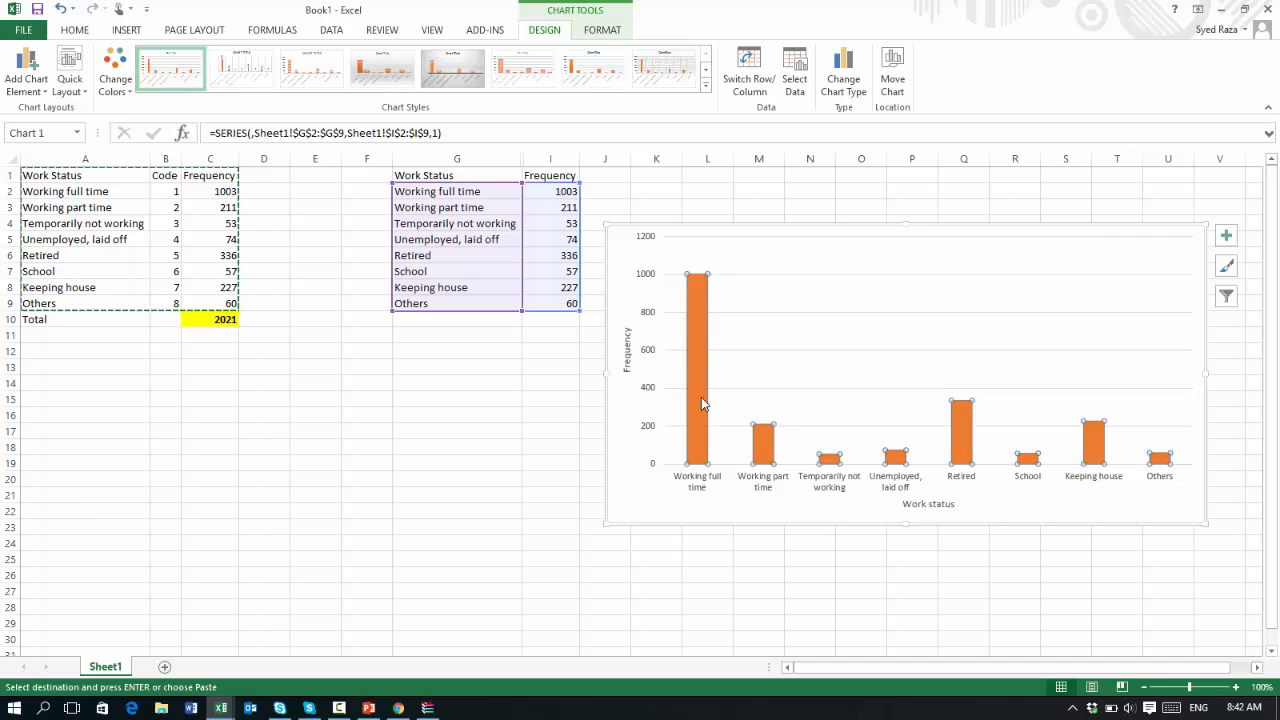
{"action": "left_click", "coordinate": [702, 402]}
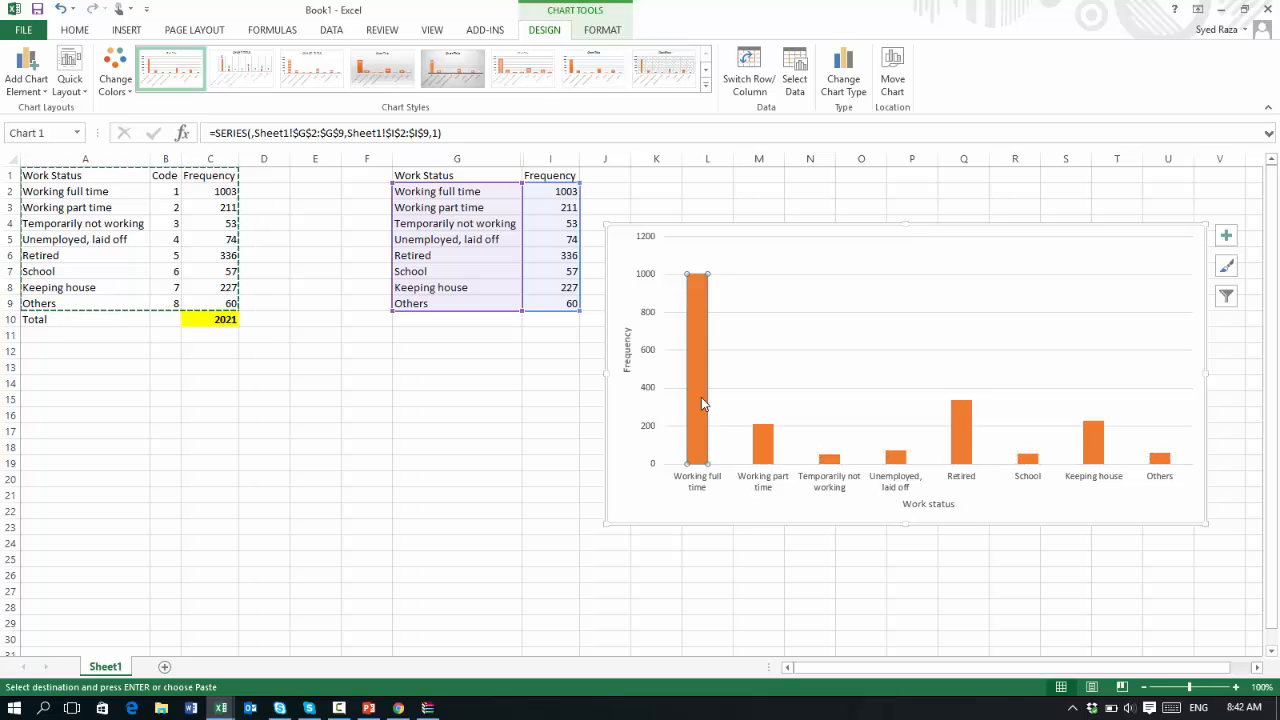
{"action": "left_click", "coordinate": [603, 28]}
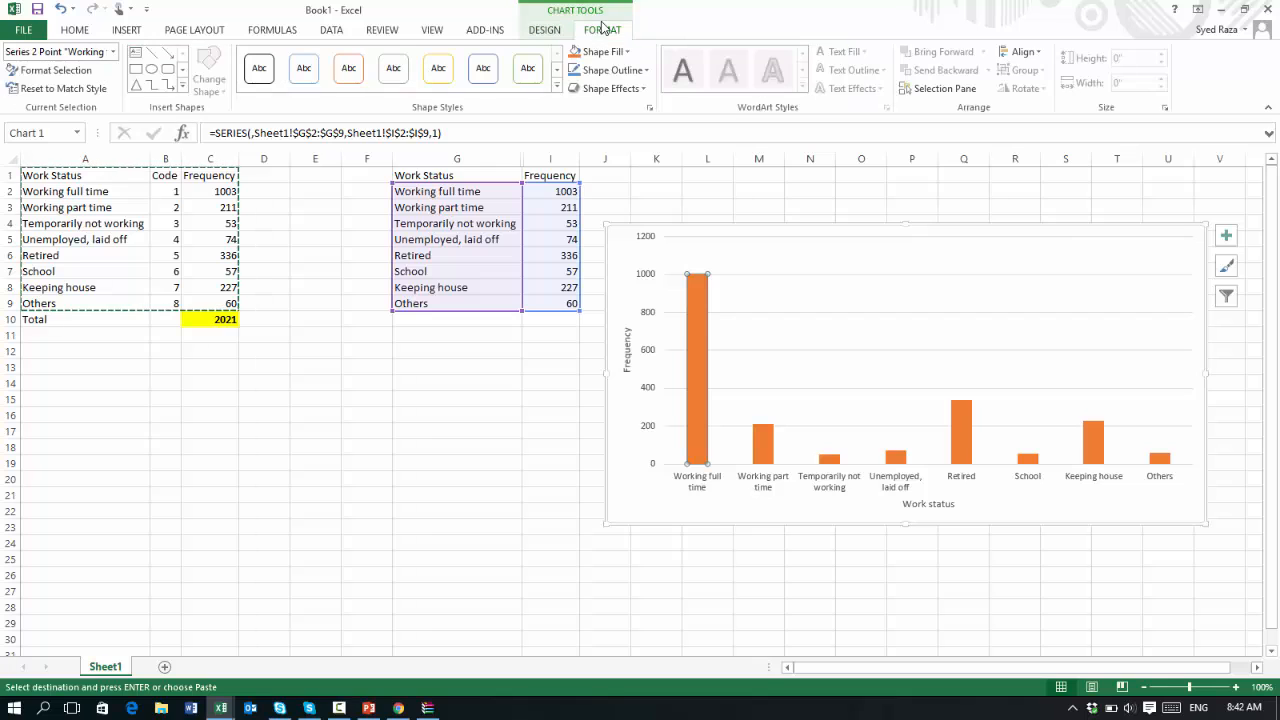
{"action": "left_click", "coordinate": [631, 54]}
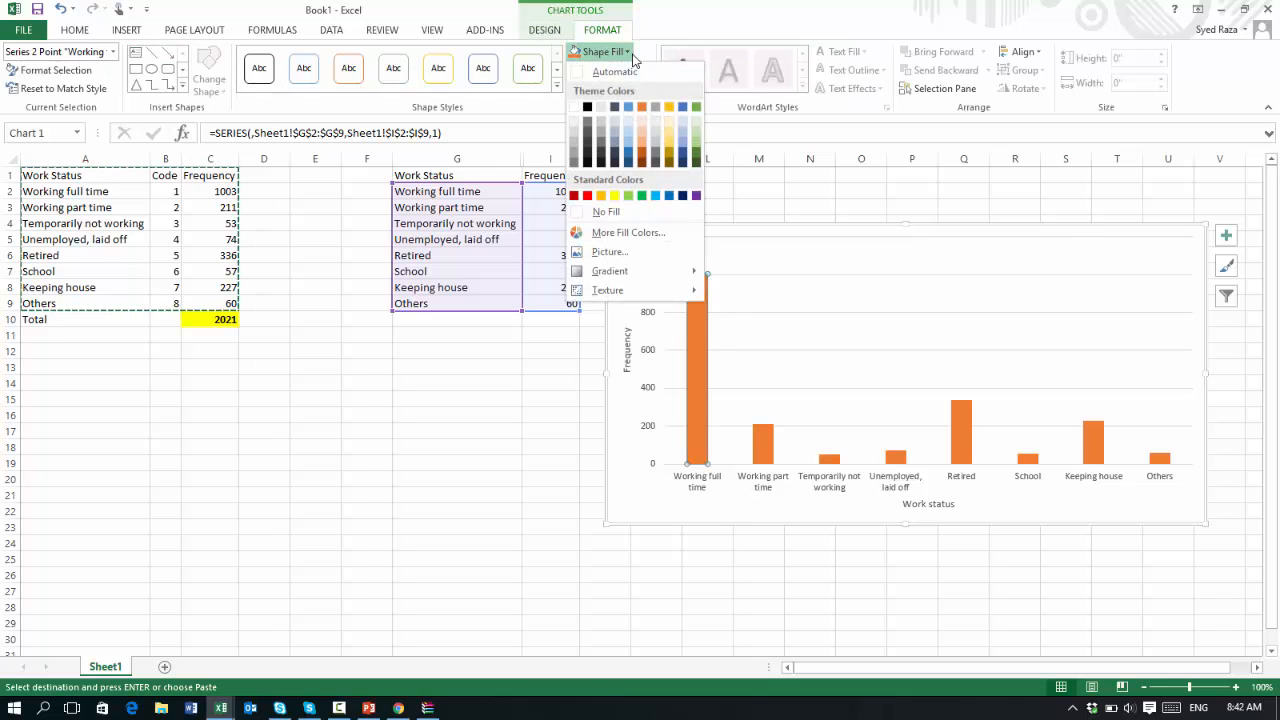
{"action": "left_click", "coordinate": [587, 195]}
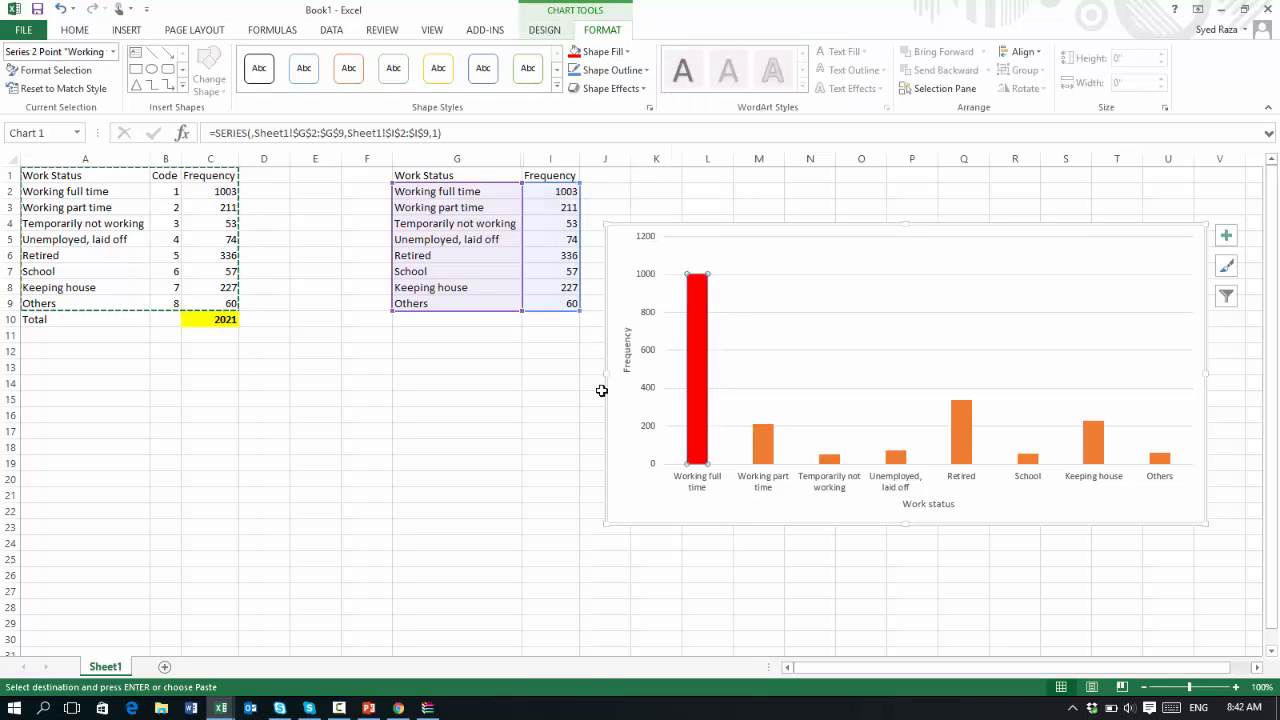
{"action": "left_click", "coordinate": [574, 543]}
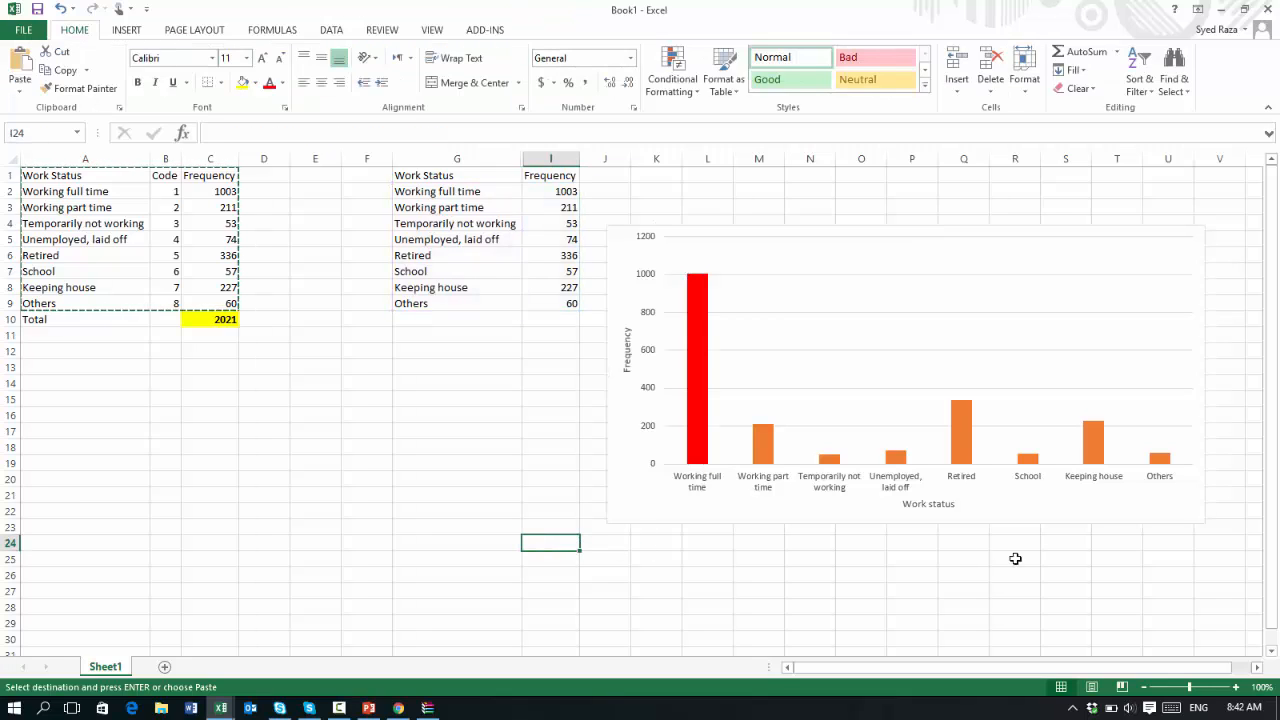
{"action": "left_click", "coordinate": [958, 453]}
{"action": "left_click", "coordinate": [958, 453]}
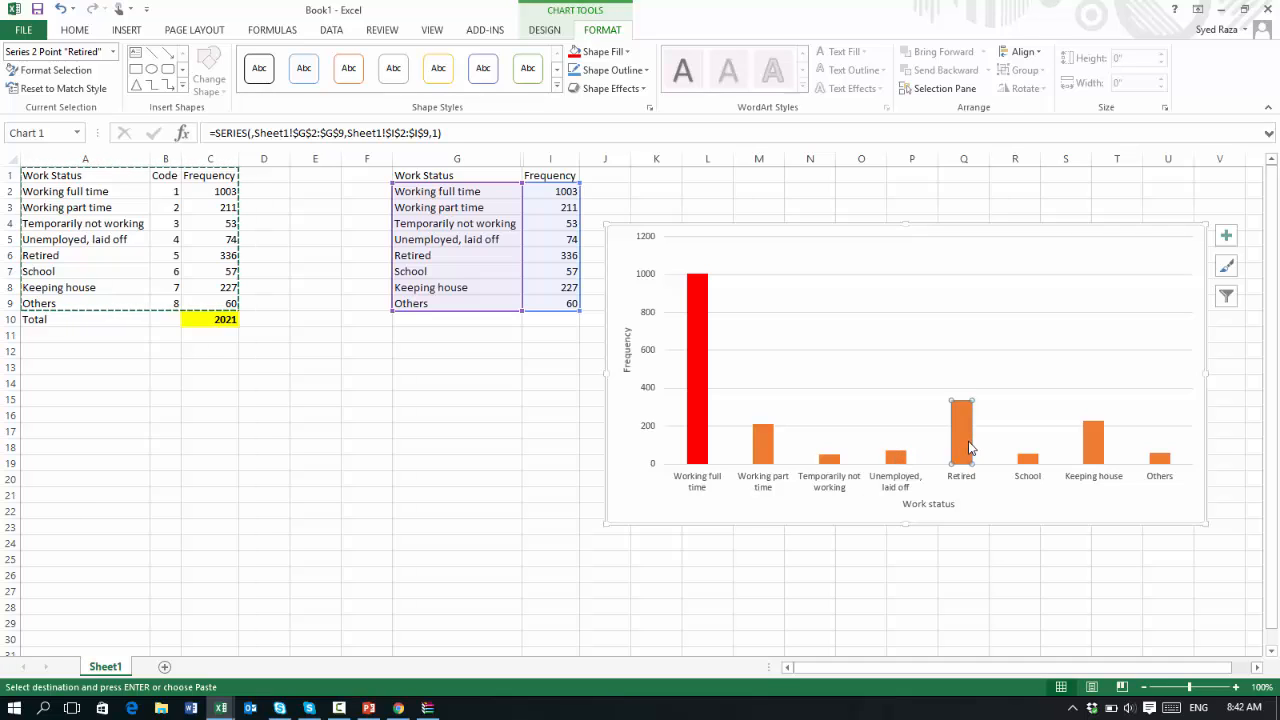
{"action": "left_click", "coordinate": [1029, 462]}
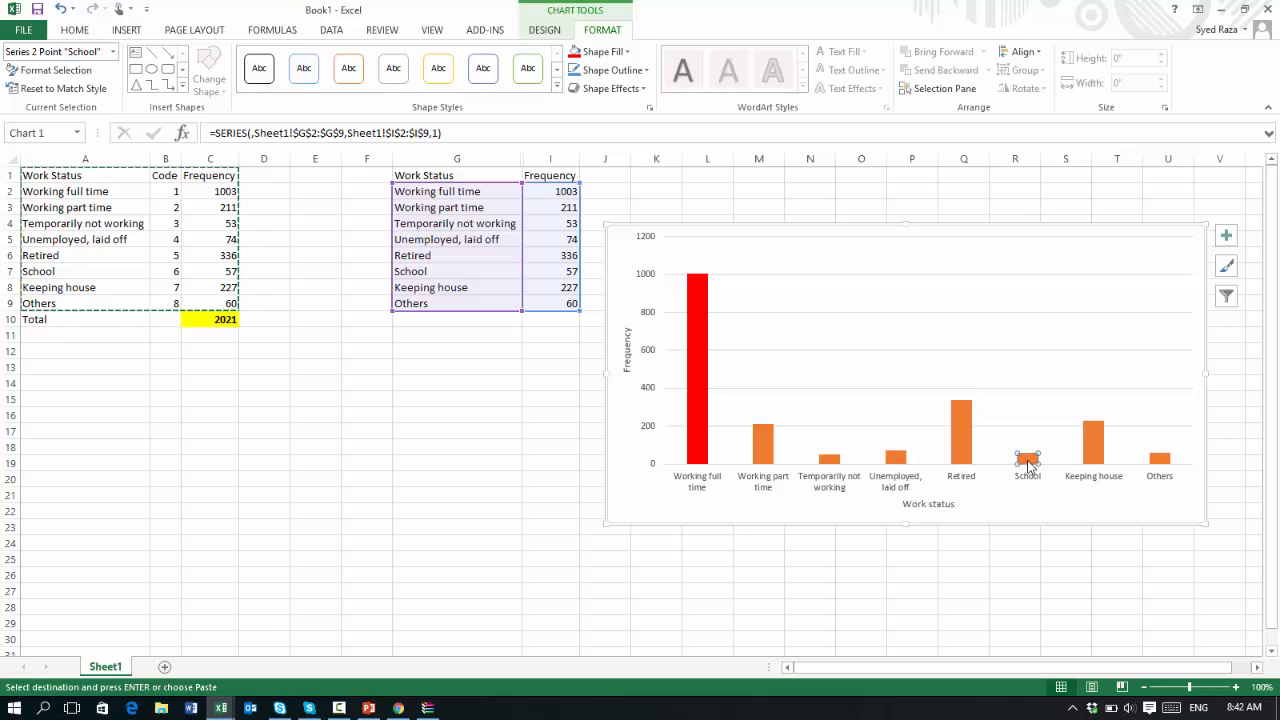
{"action": "left_click", "coordinate": [962, 462]}
{"action": "left_click", "coordinate": [846, 465]}
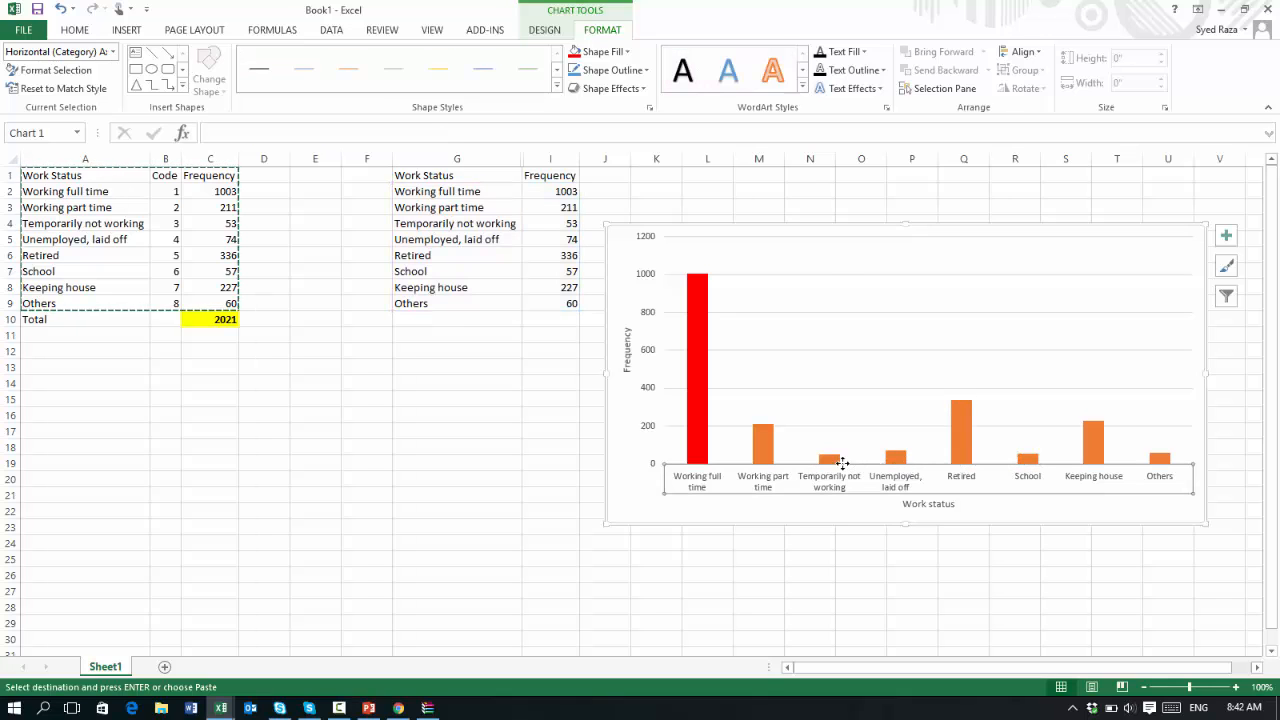
{"action": "left_click", "coordinate": [839, 555]}
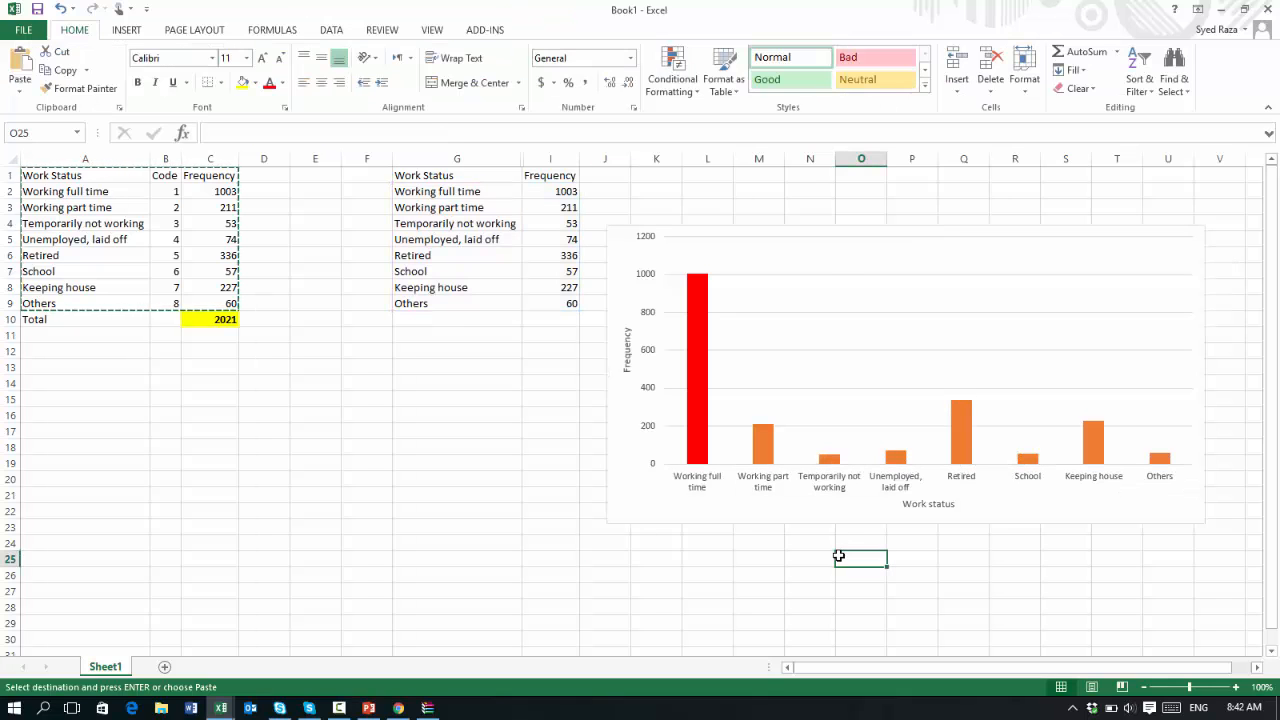
Fill the Temporarily not working bar alone with the theme blue colour
{"action": "left_click", "coordinate": [838, 461]}
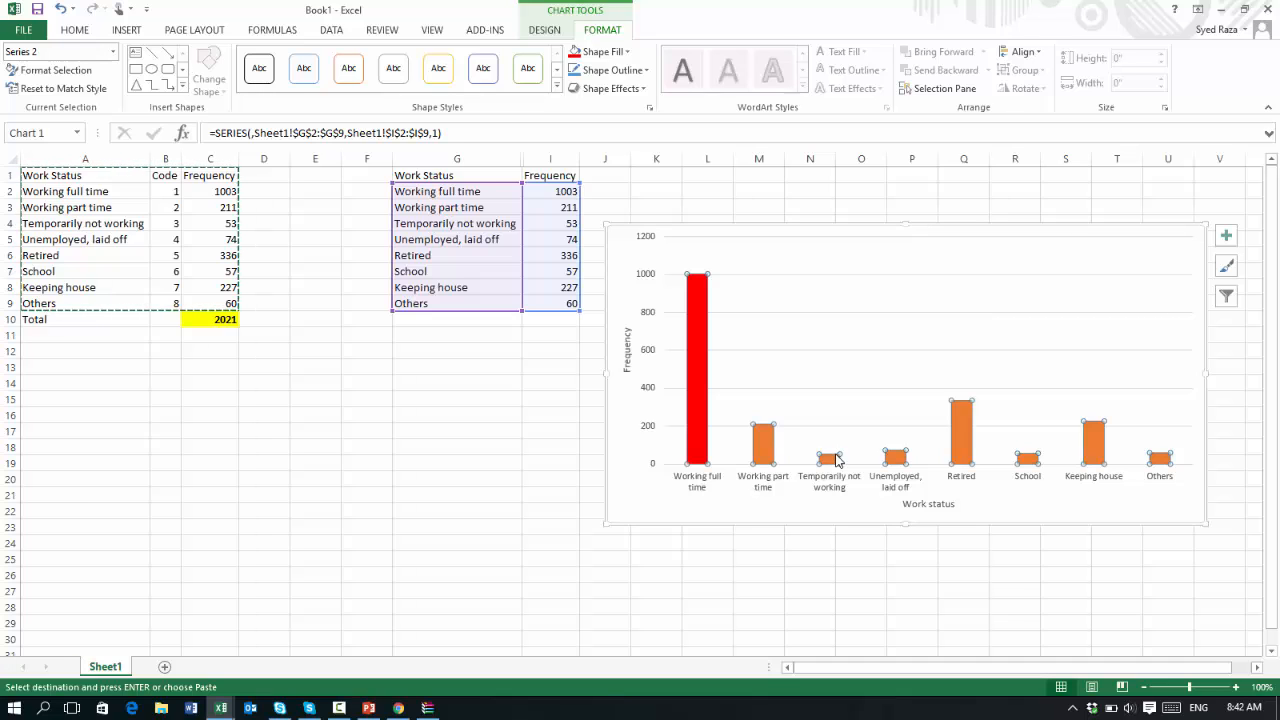
{"action": "left_click", "coordinate": [838, 461]}
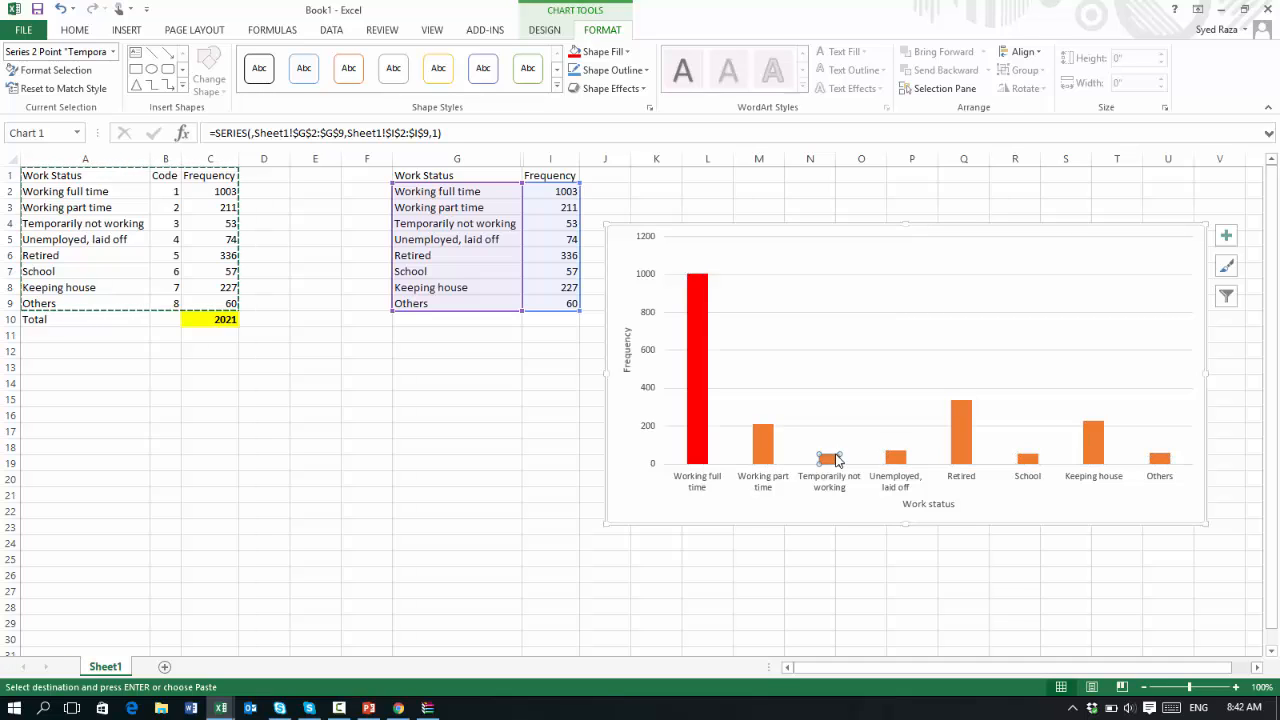
{"action": "left_click", "coordinate": [629, 52]}
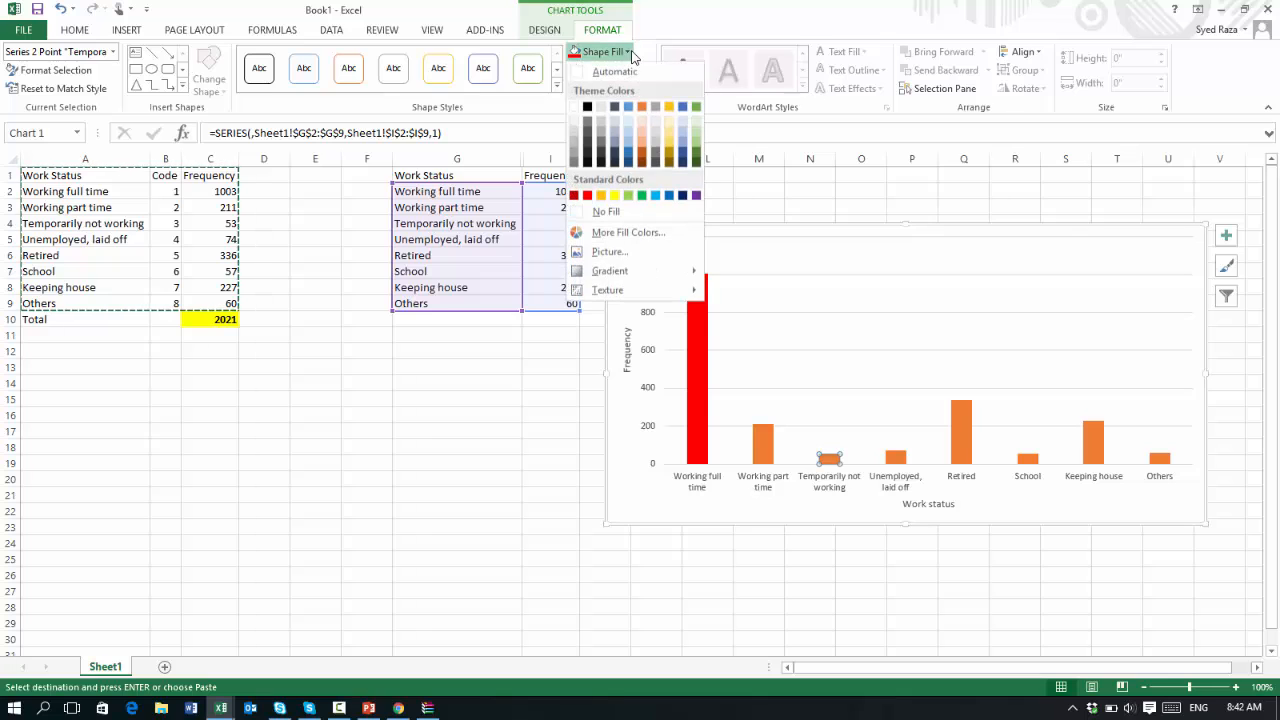
{"action": "left_click", "coordinate": [642, 151]}
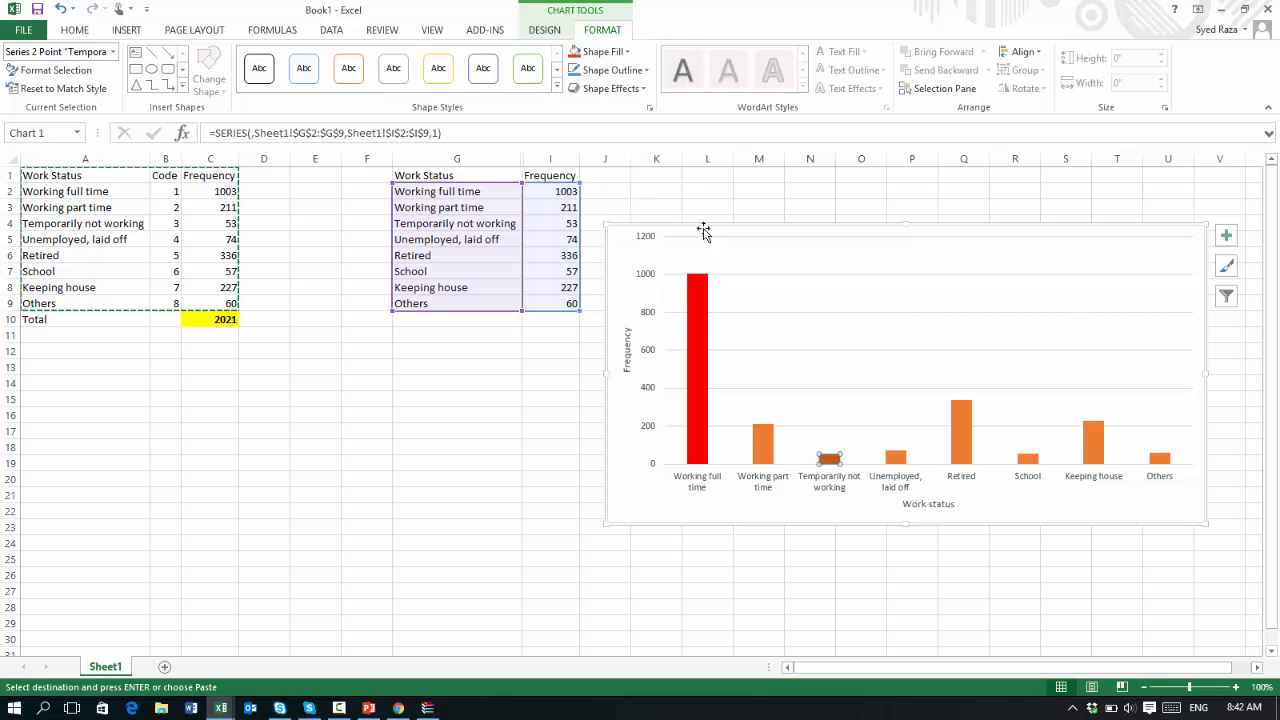
{"action": "left_click", "coordinate": [628, 52]}
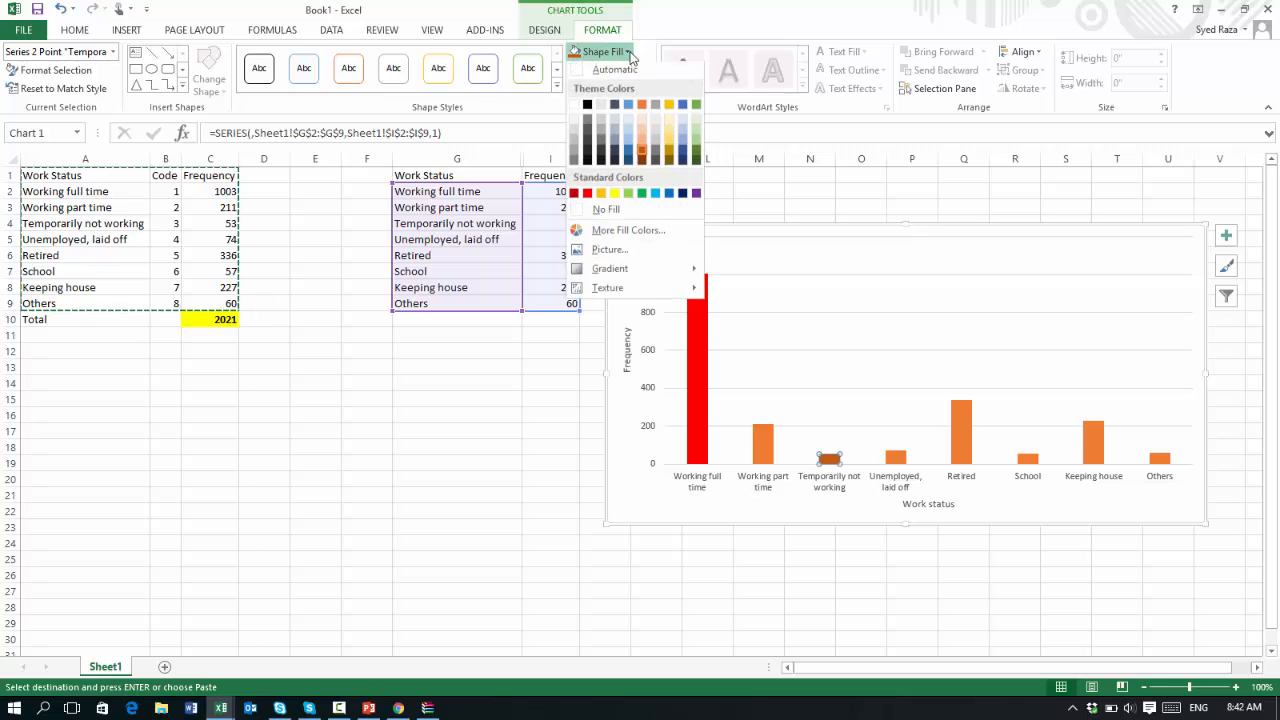
{"action": "left_click", "coordinate": [682, 107]}
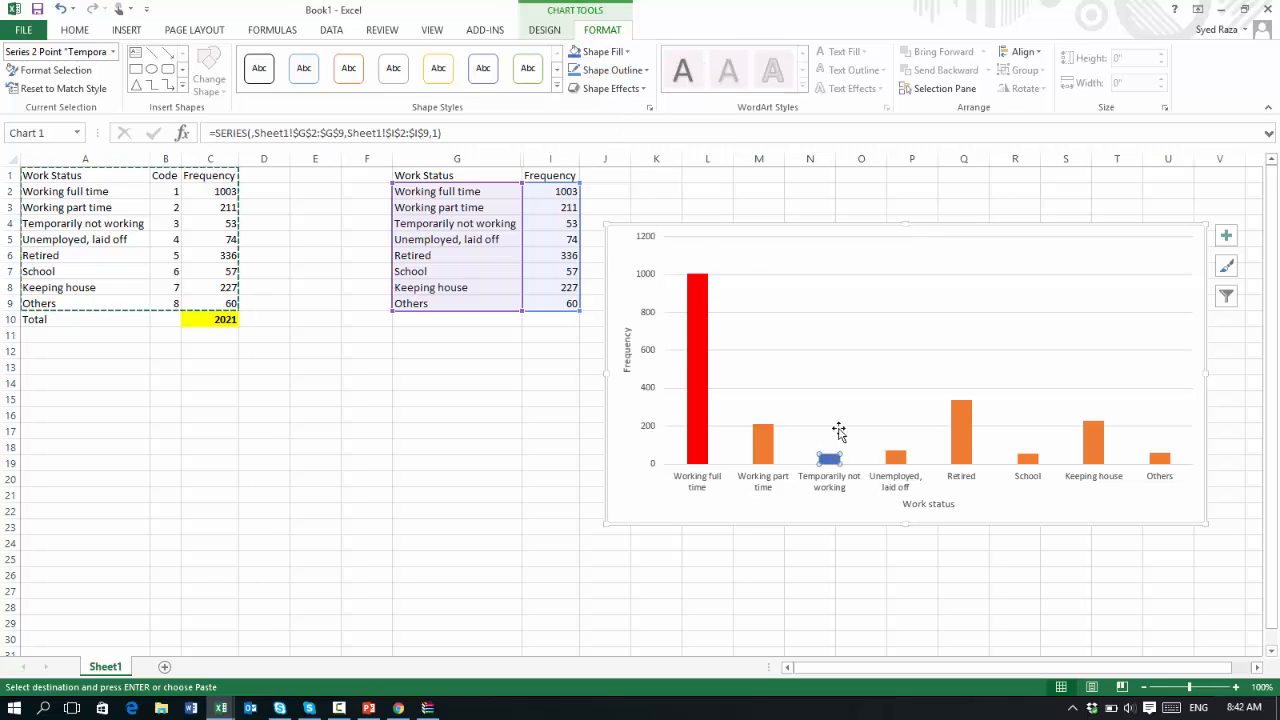
{"action": "left_click", "coordinate": [958, 557]}
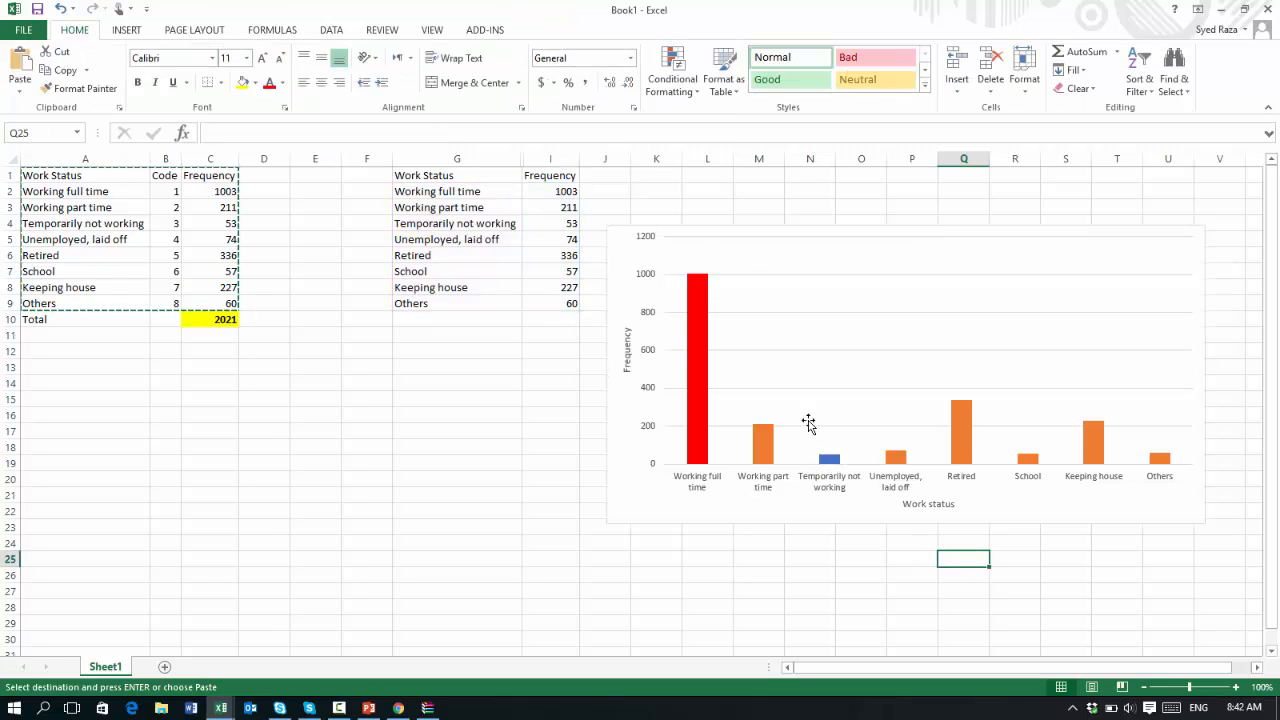
Add data labels showing the frequency values to all bars of the chart series
{"action": "mouse_move", "coordinate": [708, 327]}
{"action": "left_click", "coordinate": [701, 348]}
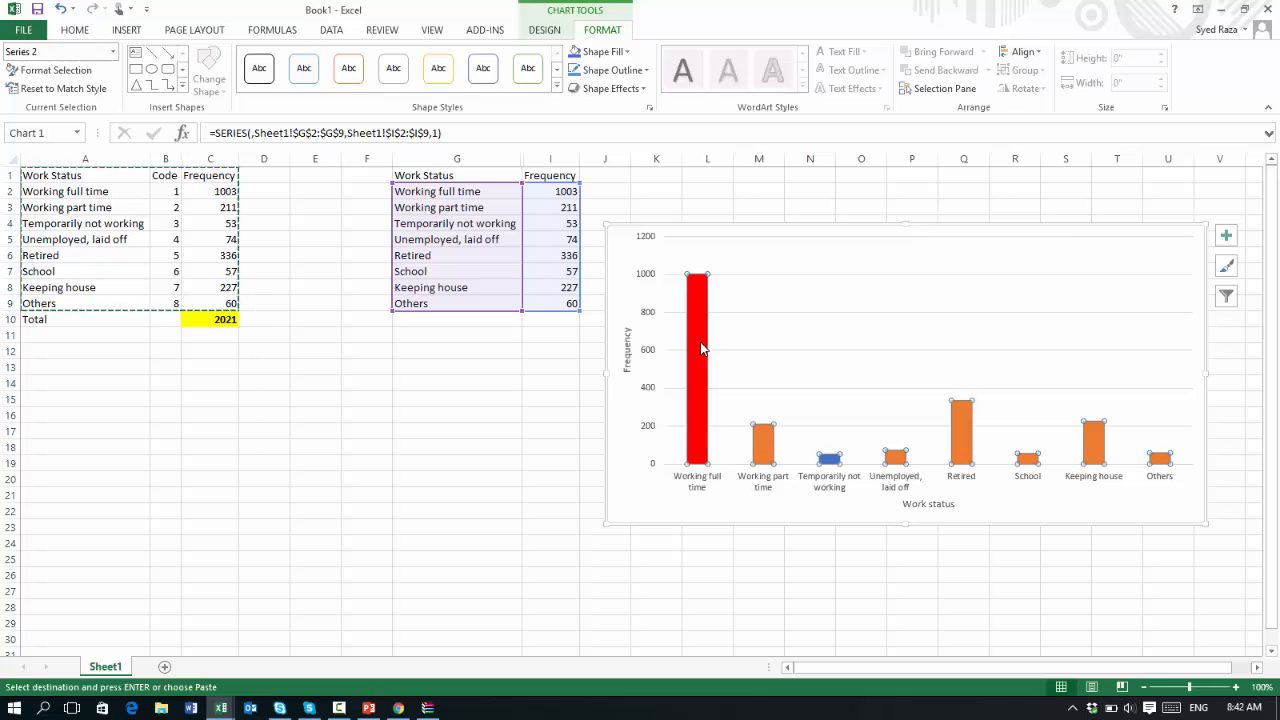
{"action": "right_click", "coordinate": [701, 348]}
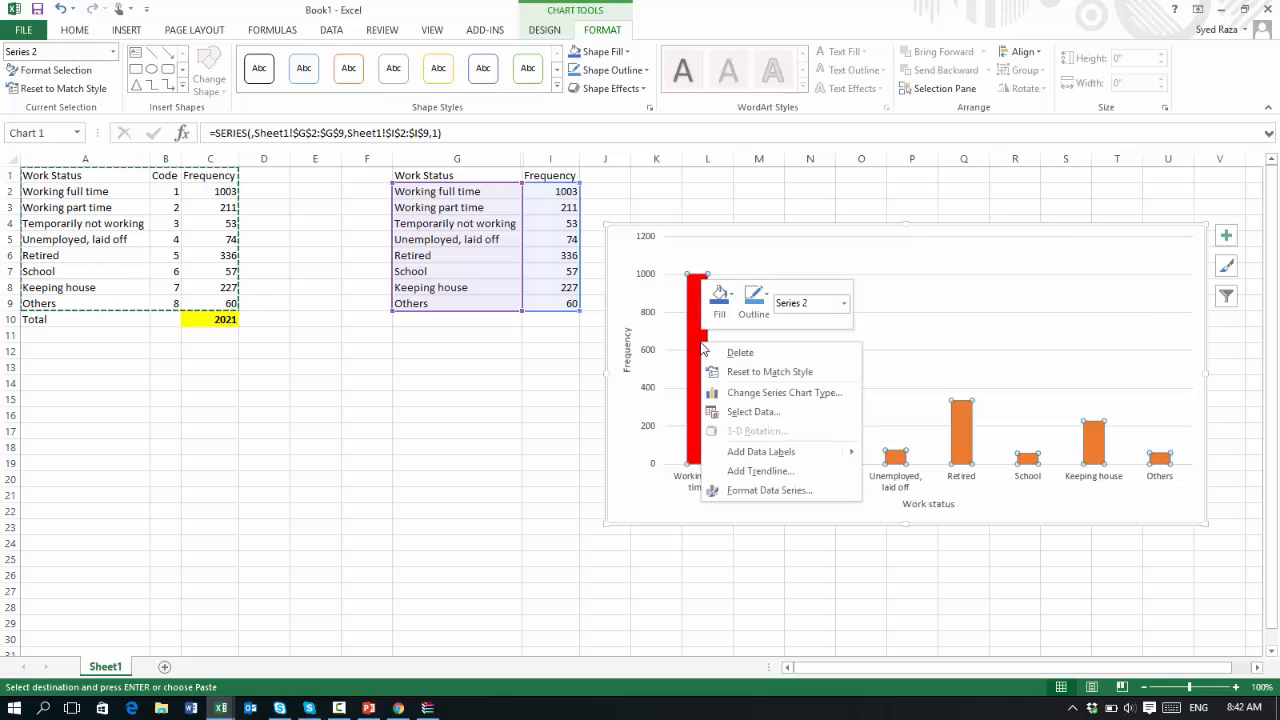
{"action": "mouse_move", "coordinate": [765, 453]}
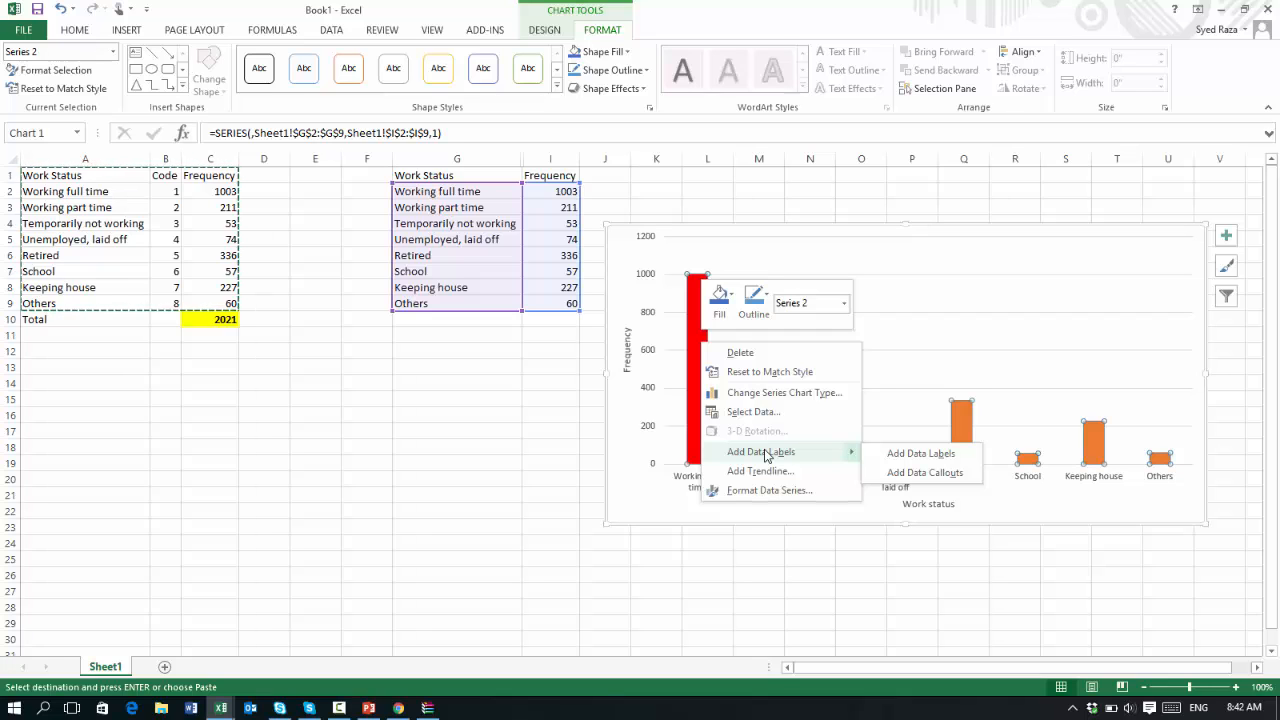
{"action": "left_click", "coordinate": [905, 457]}
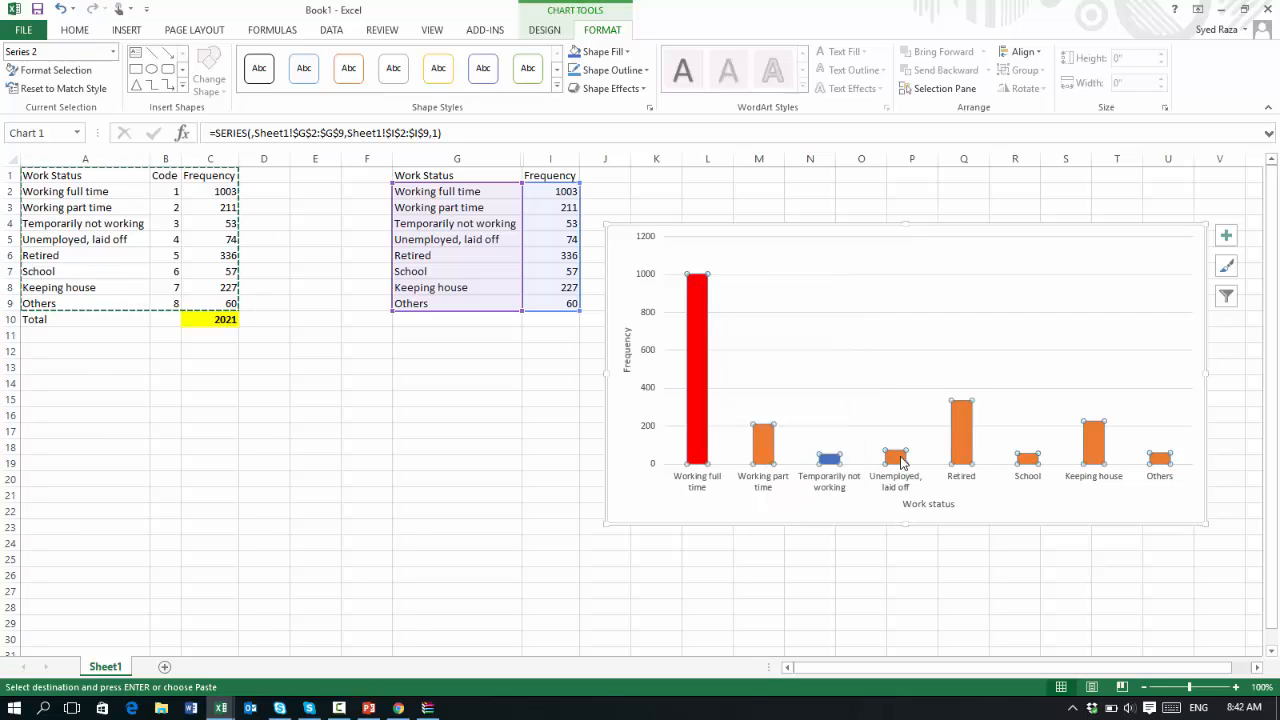
{"action": "left_click", "coordinate": [1095, 577]}
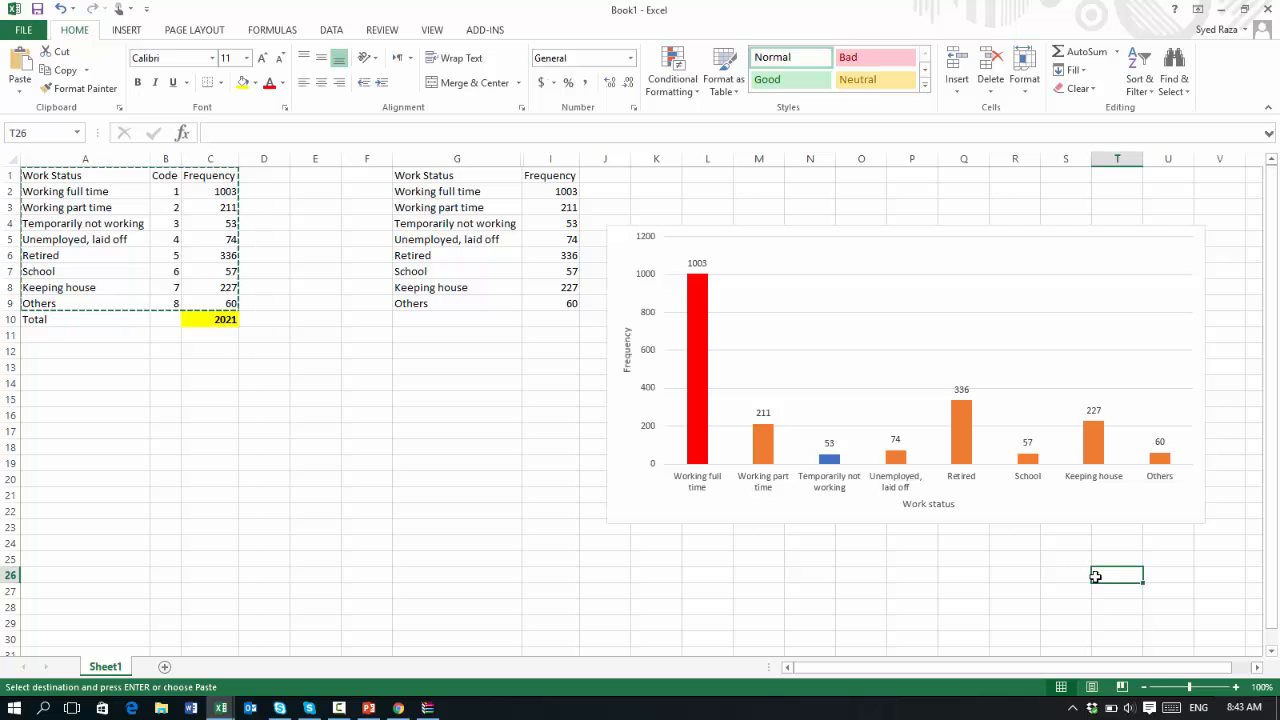